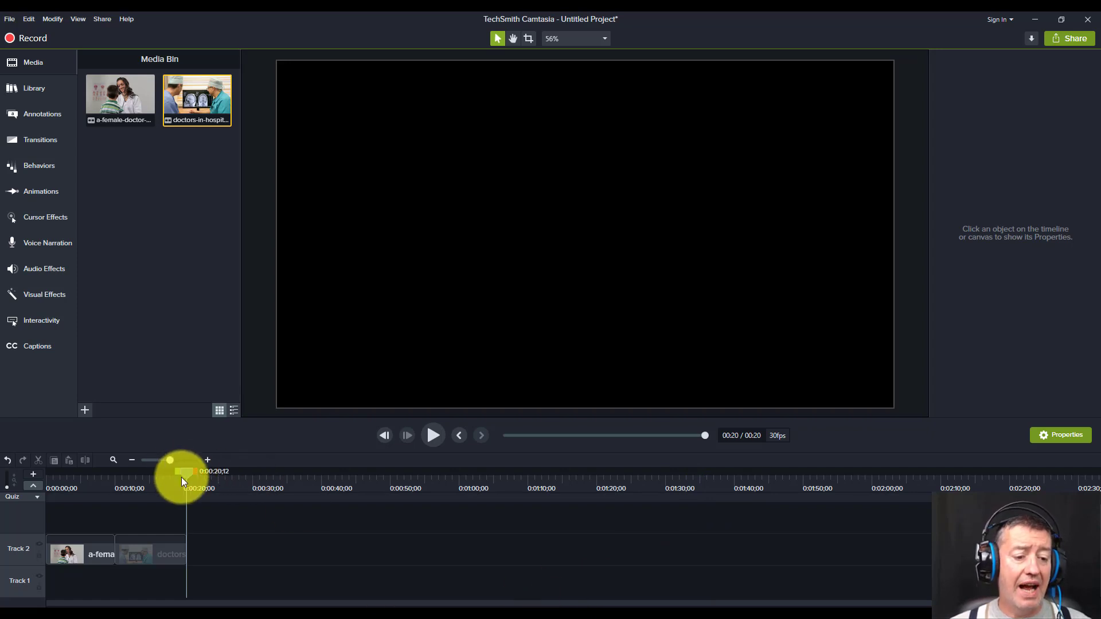
# Scrub the timeline and jump the playhead to 0:10, where the hospital-doctors clip starts.
pyautogui.moveTo(189, 476)
pyautogui.mouseDown()
pyautogui.moveTo(28, 486)
pyautogui.moveTo(195, 493)
pyautogui.mouseUp()
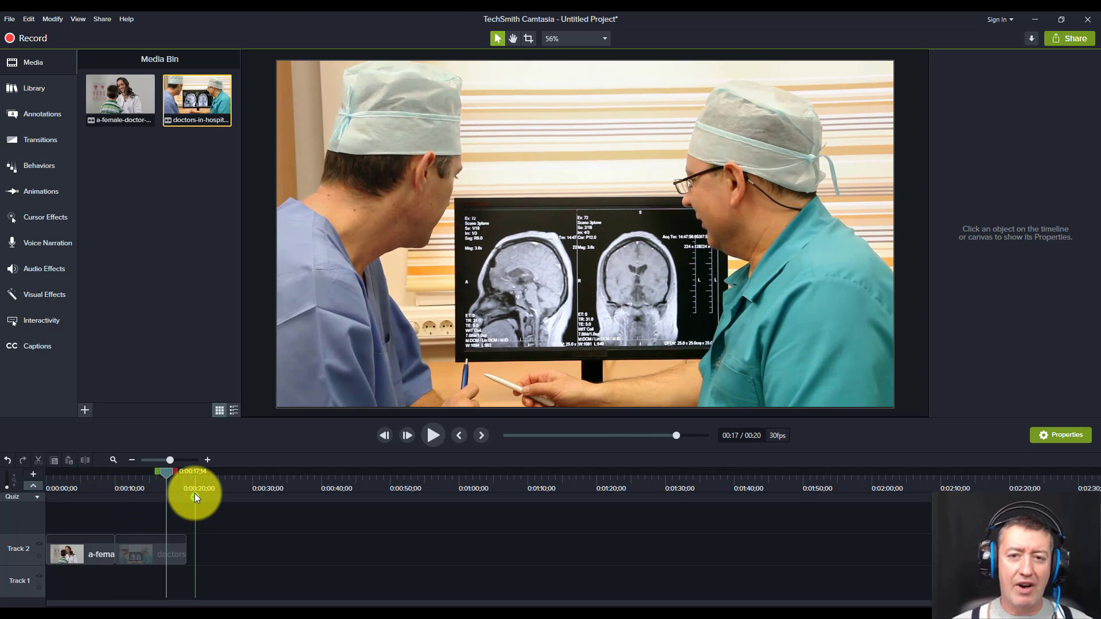
pyautogui.moveTo(170, 478); pyautogui.dragTo(105, 474)
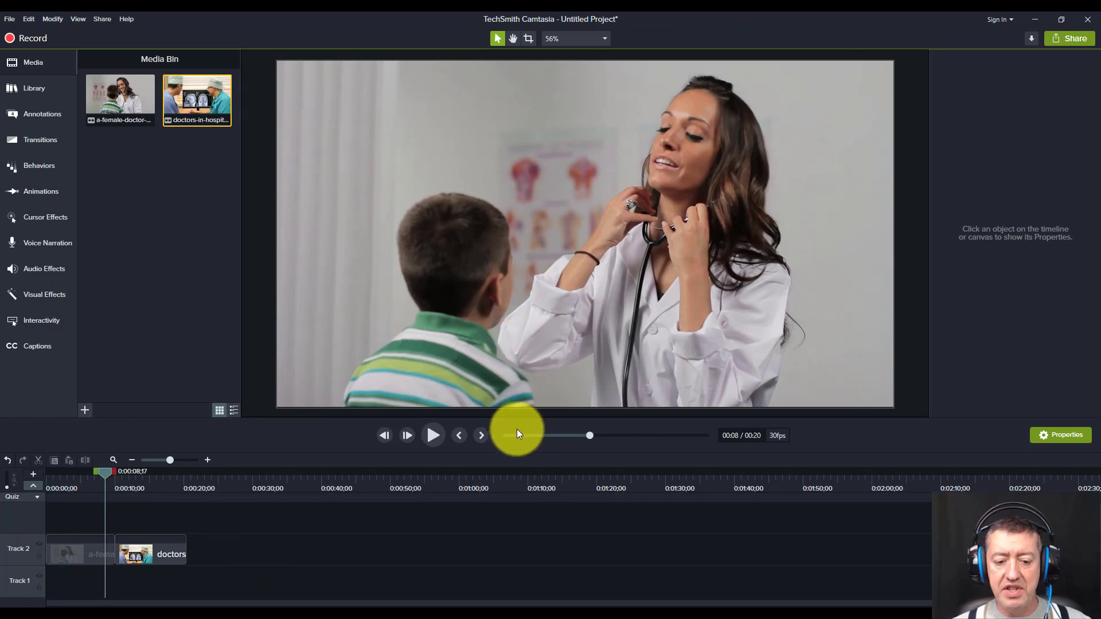
pyautogui.click(482, 436)
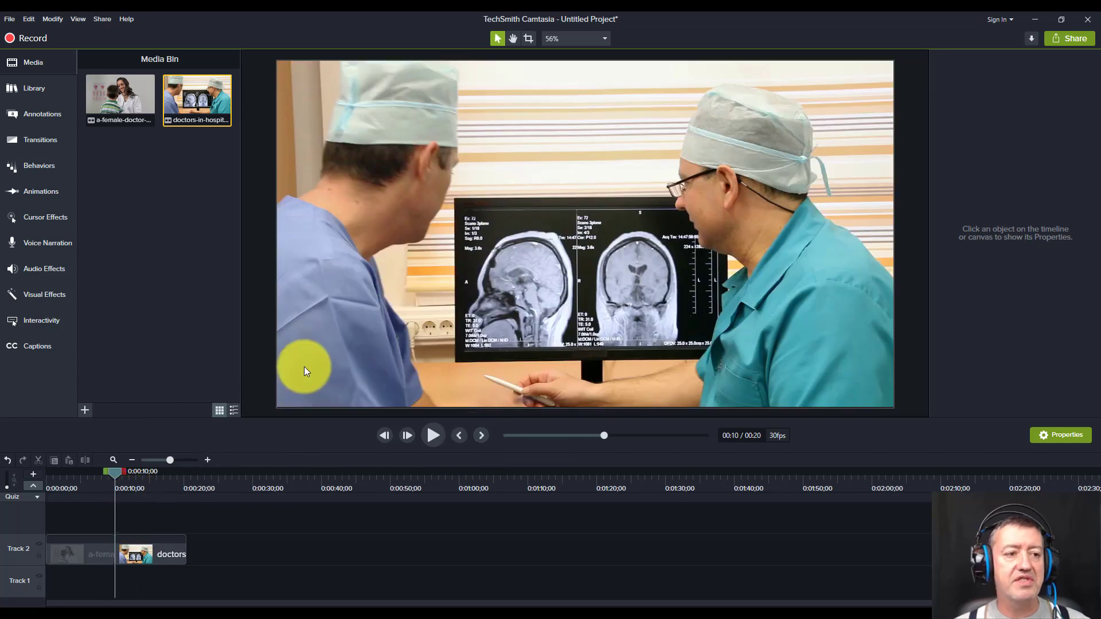
# Insert a quiz at the 10-second mark and restore down the Camtasia window.
pyautogui.click(48, 17)
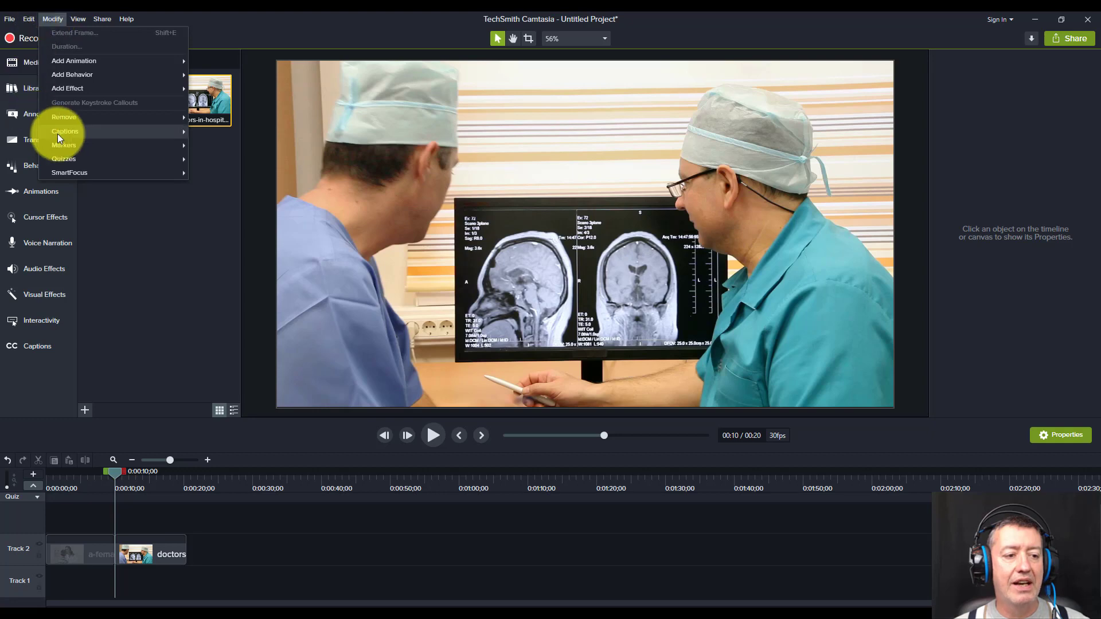
pyautogui.moveTo(64, 159)
pyautogui.click(230, 158)
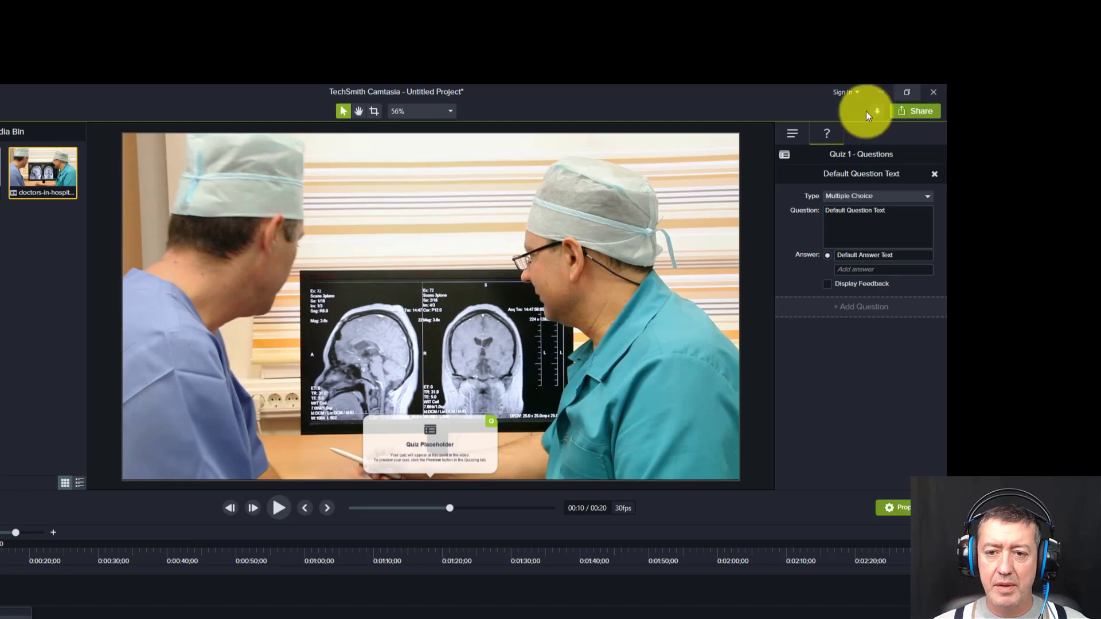
pyautogui.moveTo(866, 111)
pyautogui.mouseDown()
pyautogui.moveTo(535, 220)
pyautogui.moveTo(401, 220)
pyautogui.mouseUp()
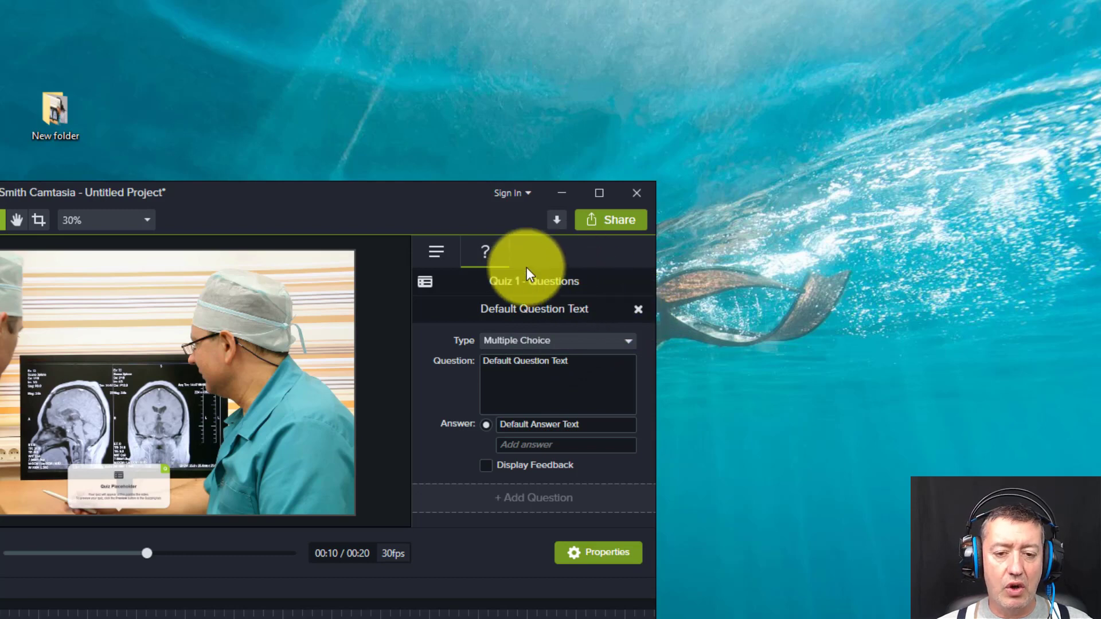
# Ask 'What instrument is the doctor using?' with answers MRI scanner, Stethoscope, Operating, Otoscope.
pyautogui.click(631, 342)
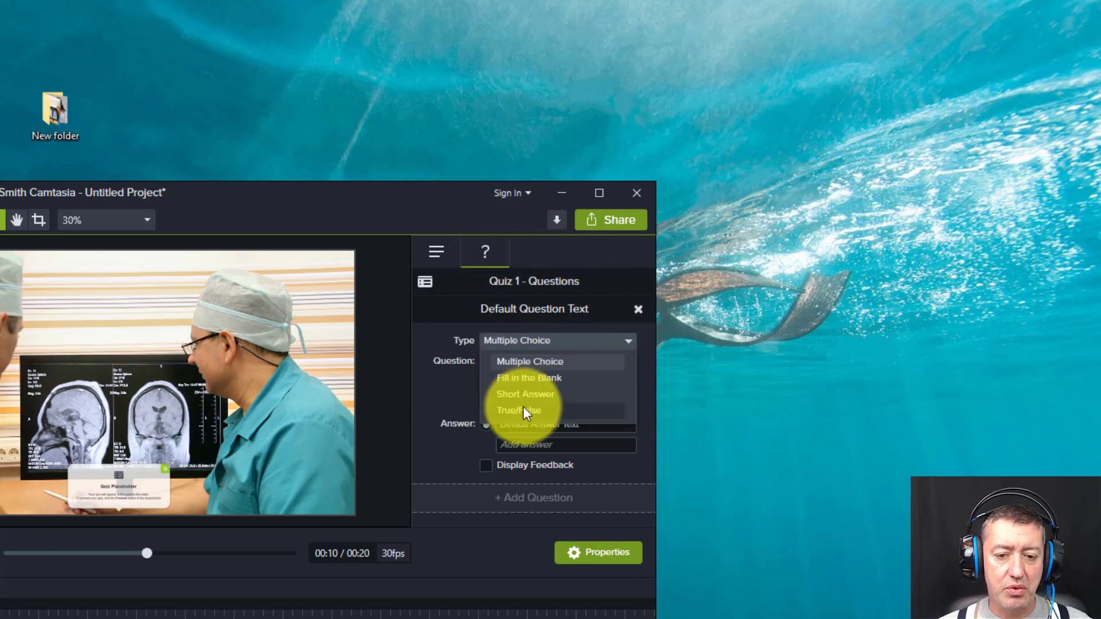
pyautogui.click(524, 362)
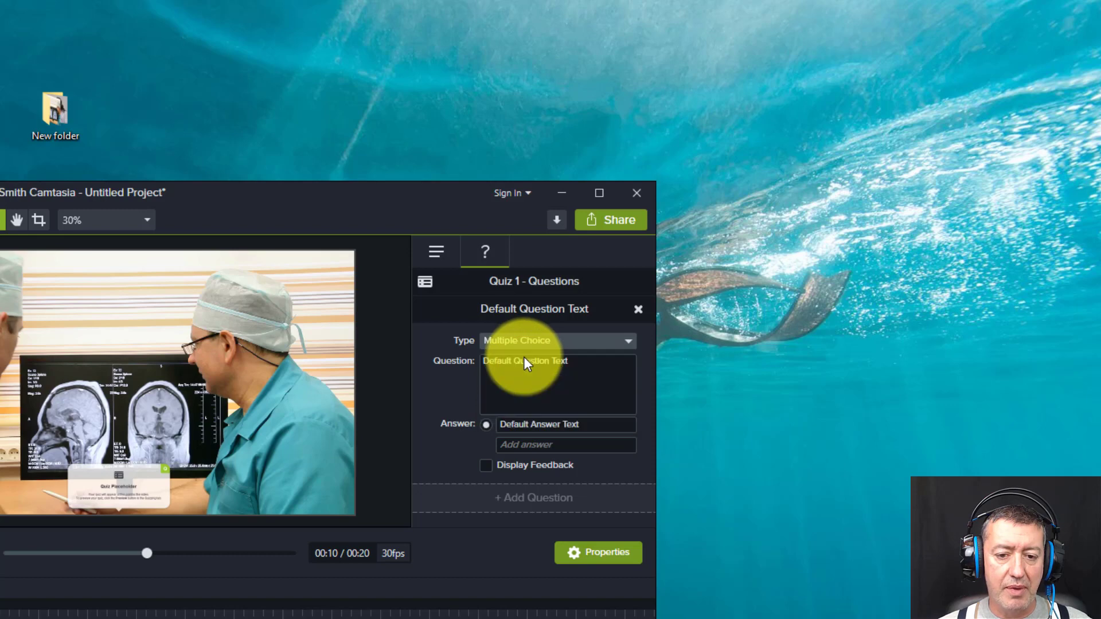
pyautogui.click(584, 370)
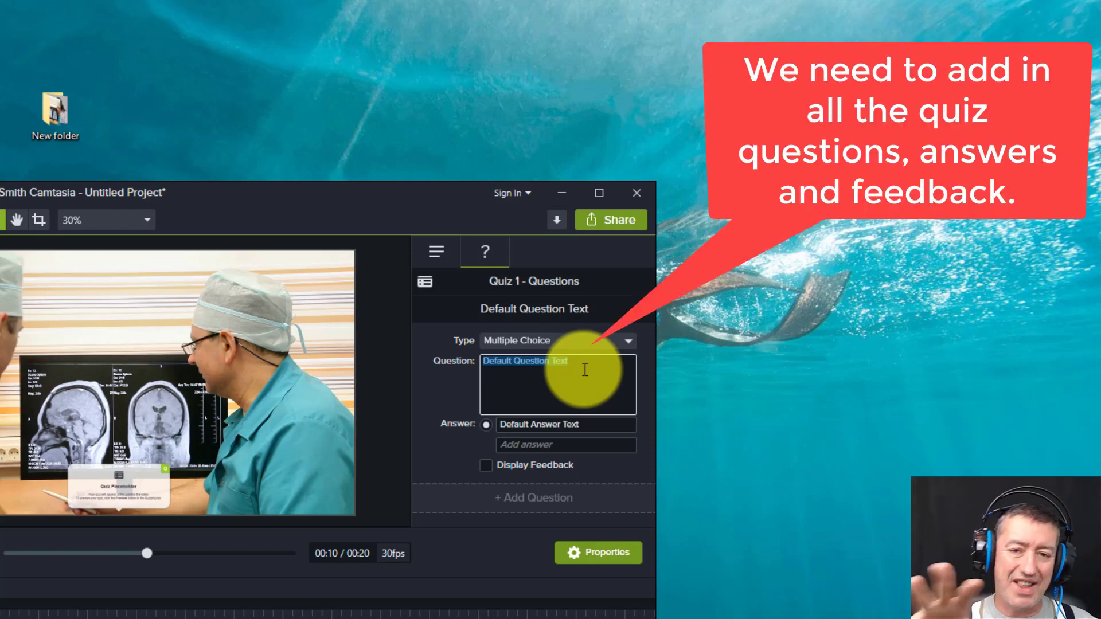
pyautogui.press('BackSpace')
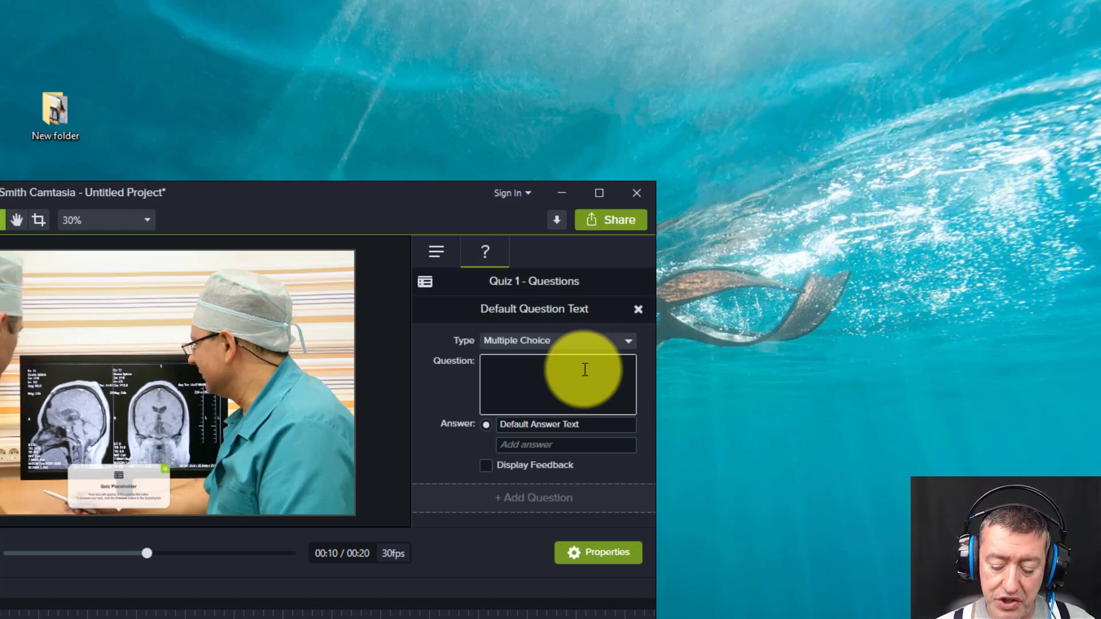
pyautogui.write('What instrument is the doctor using?')
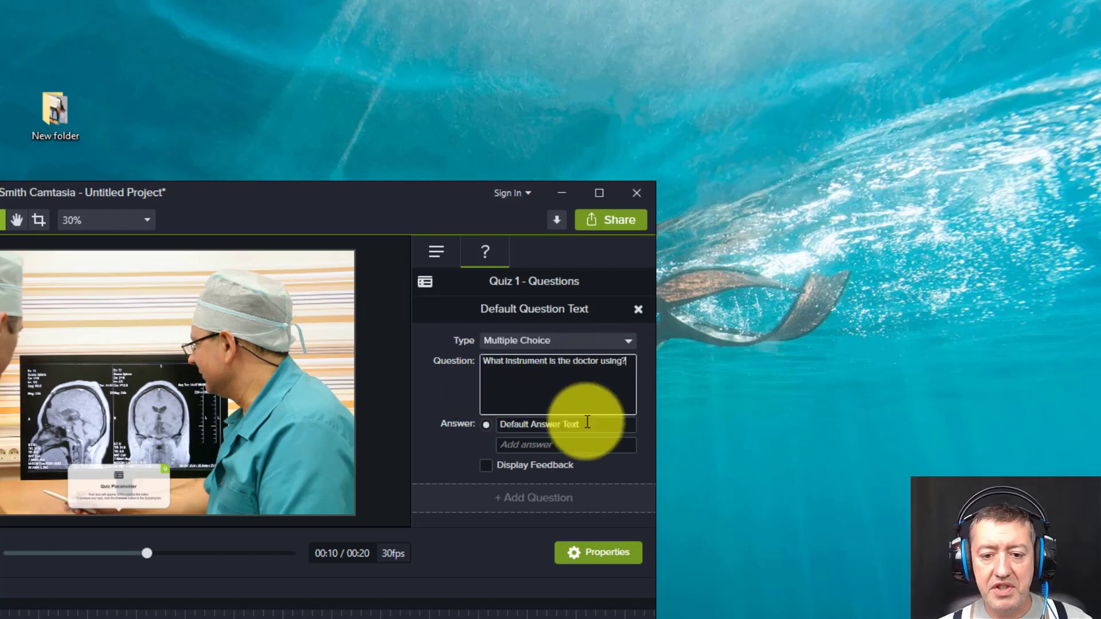
pyautogui.click(588, 422)
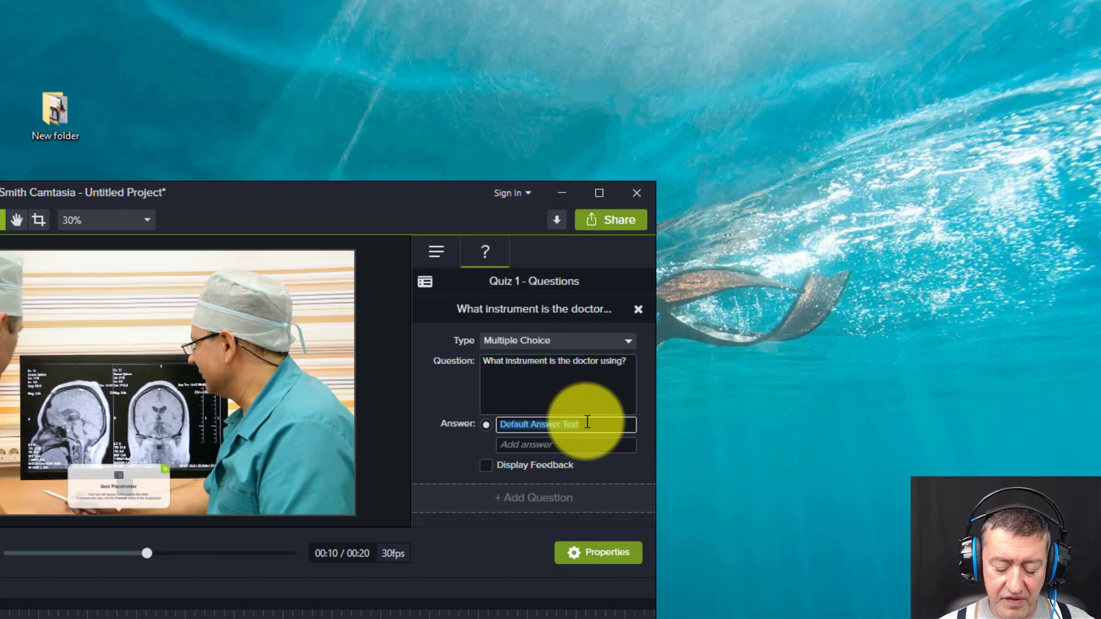
pyautogui.write('MRI scanner')
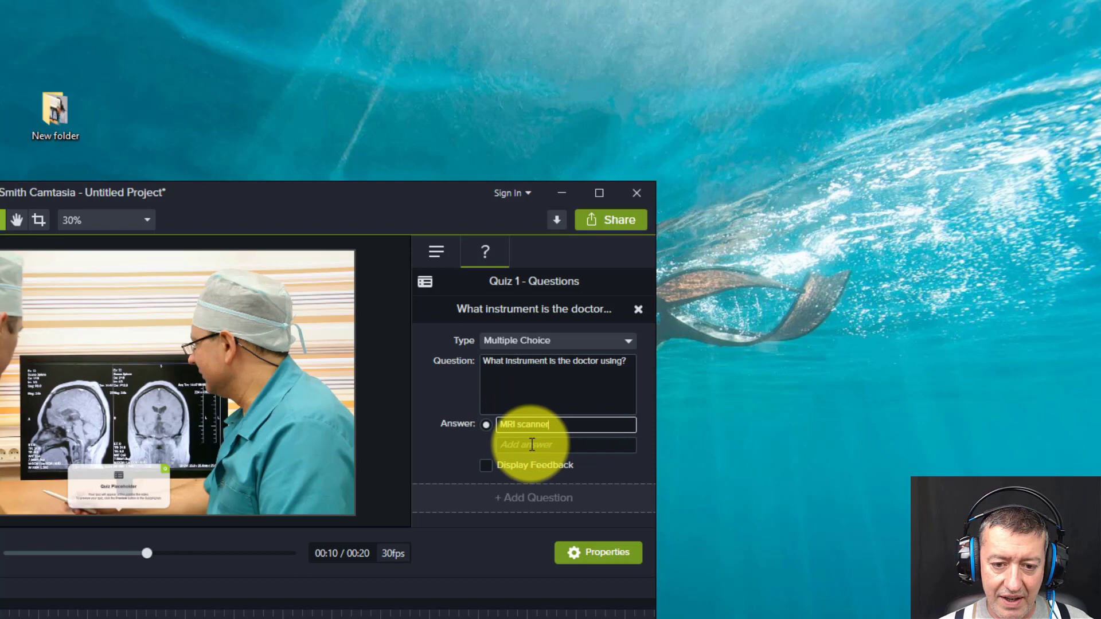
pyautogui.click(532, 445)
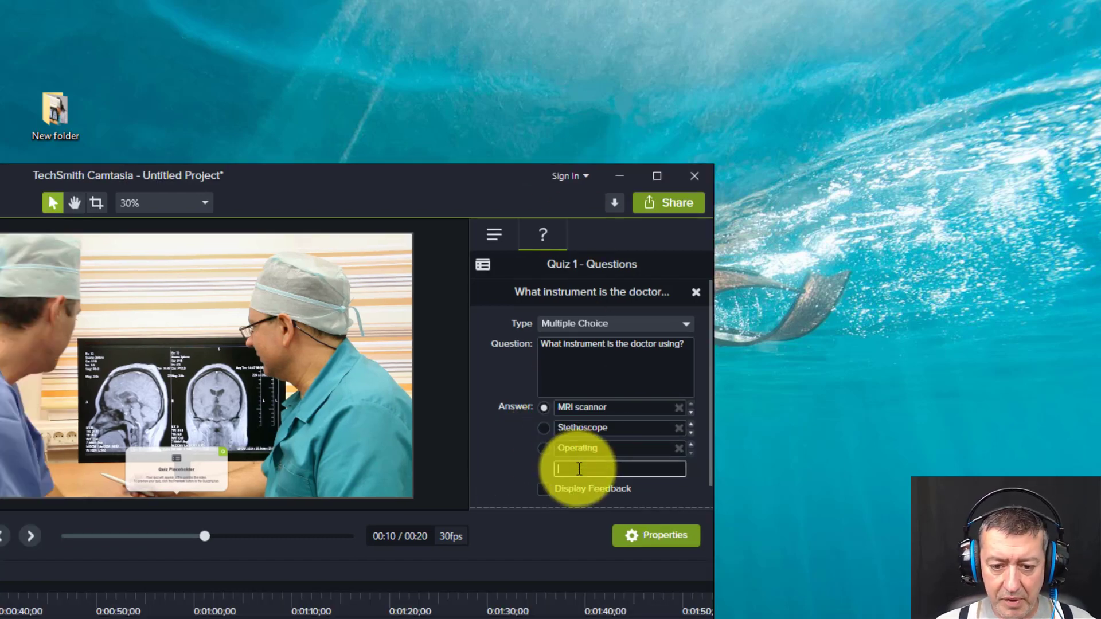
pyautogui.write('Otoscope')
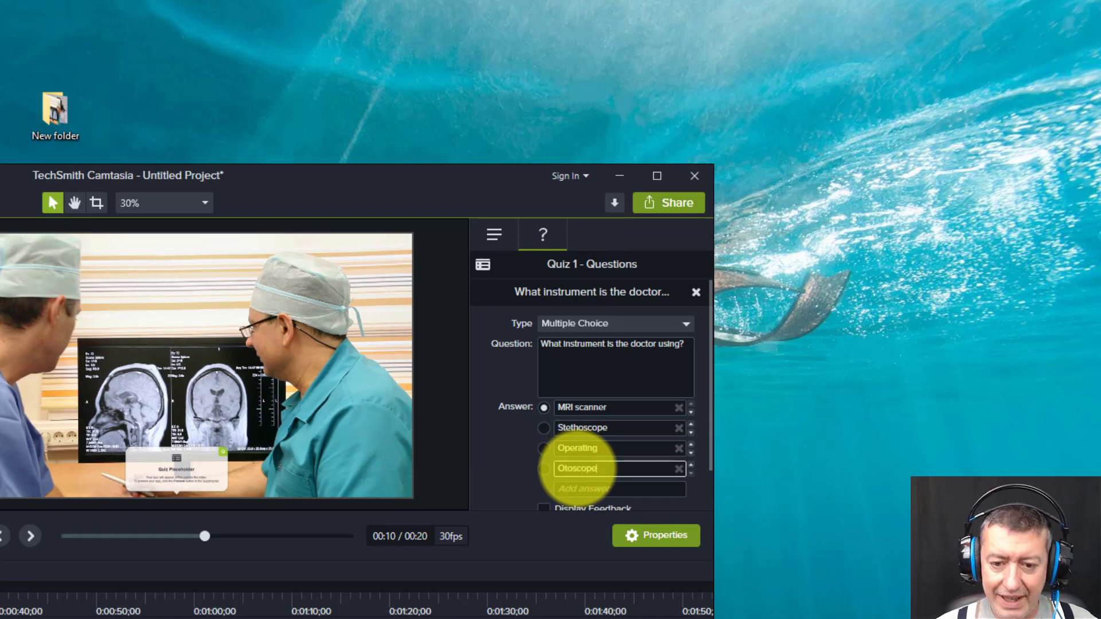
# Mark Stethoscope correct with feedback 'Correct, well done' / 'Incorrect, the answer is stethoscope.', both continuing.
pyautogui.click(543, 428)
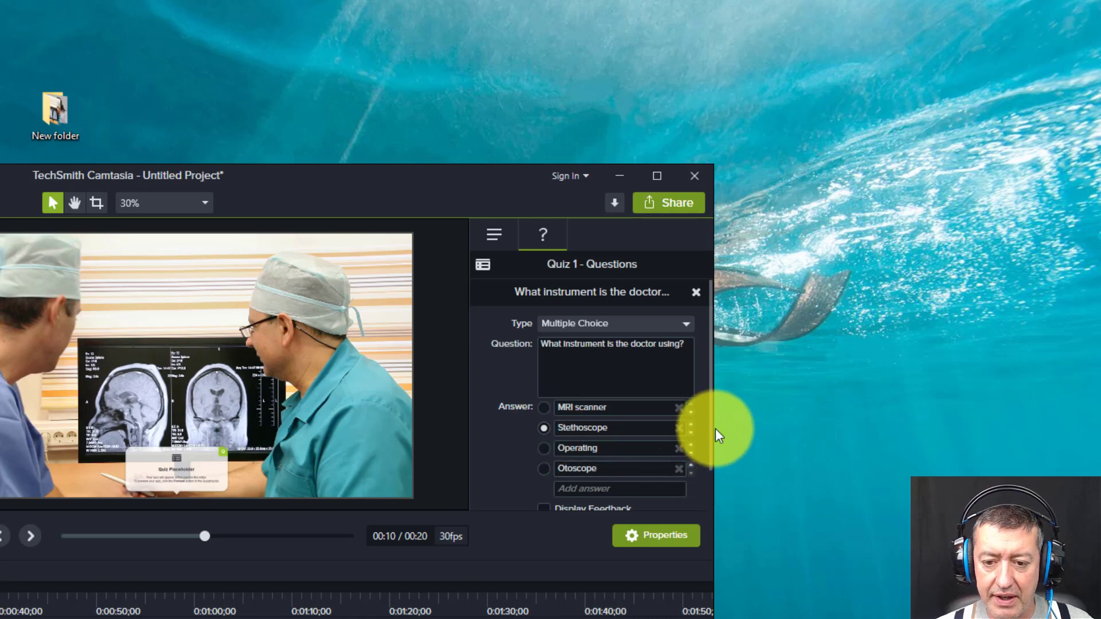
pyautogui.scroll(-2, 708, 424)
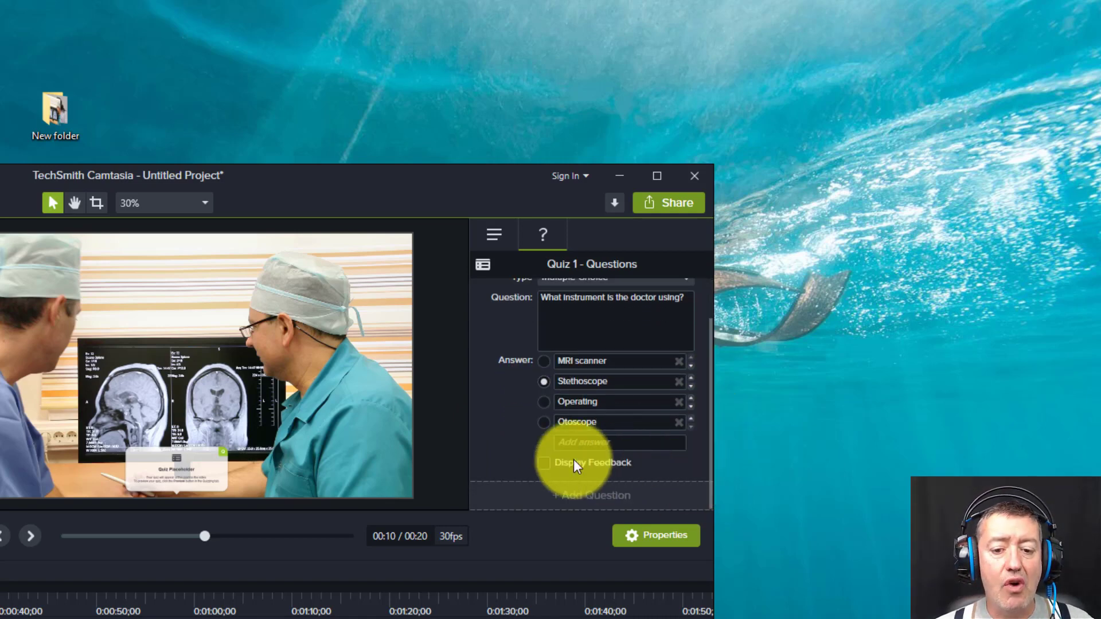
pyautogui.click(545, 463)
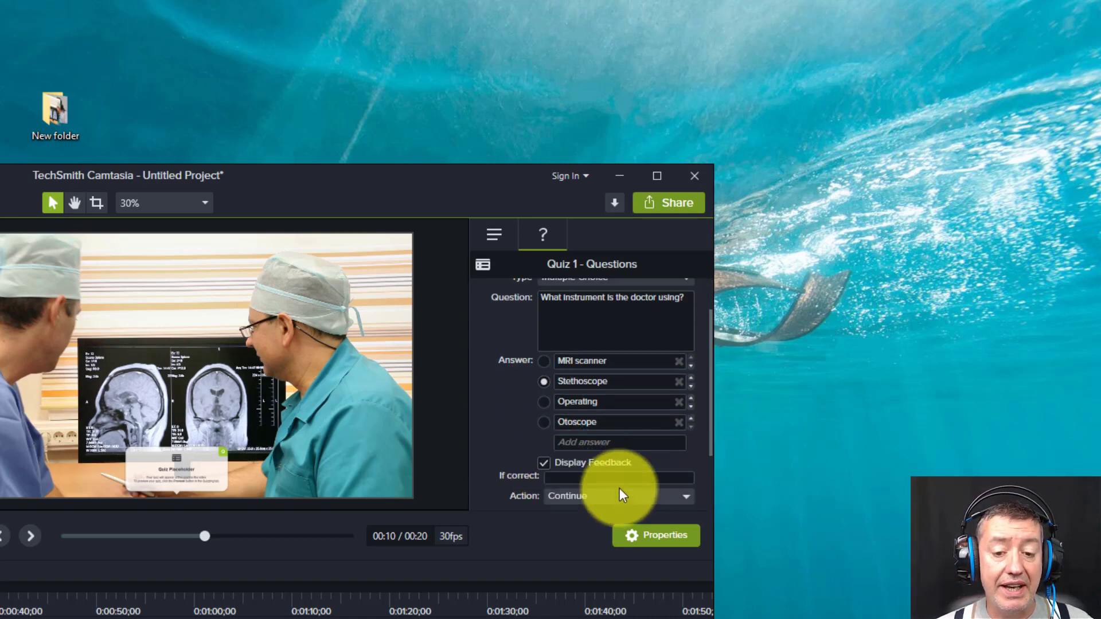
pyautogui.click(605, 479)
pyautogui.write('Correct, well done')
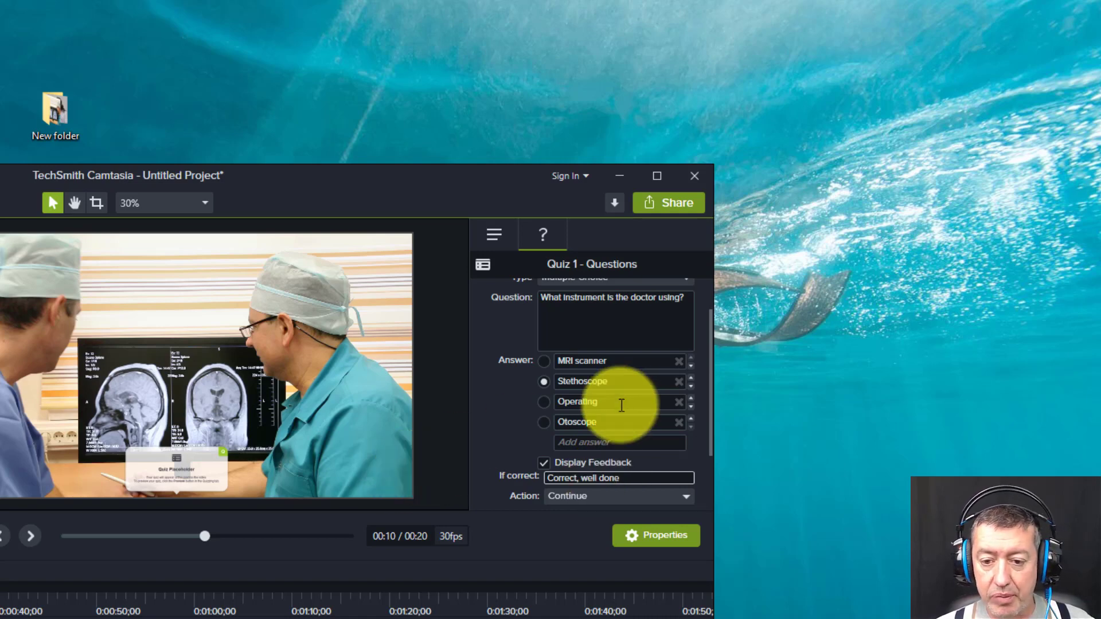
pyautogui.moveTo(709, 438); pyautogui.dragTo(705, 487)
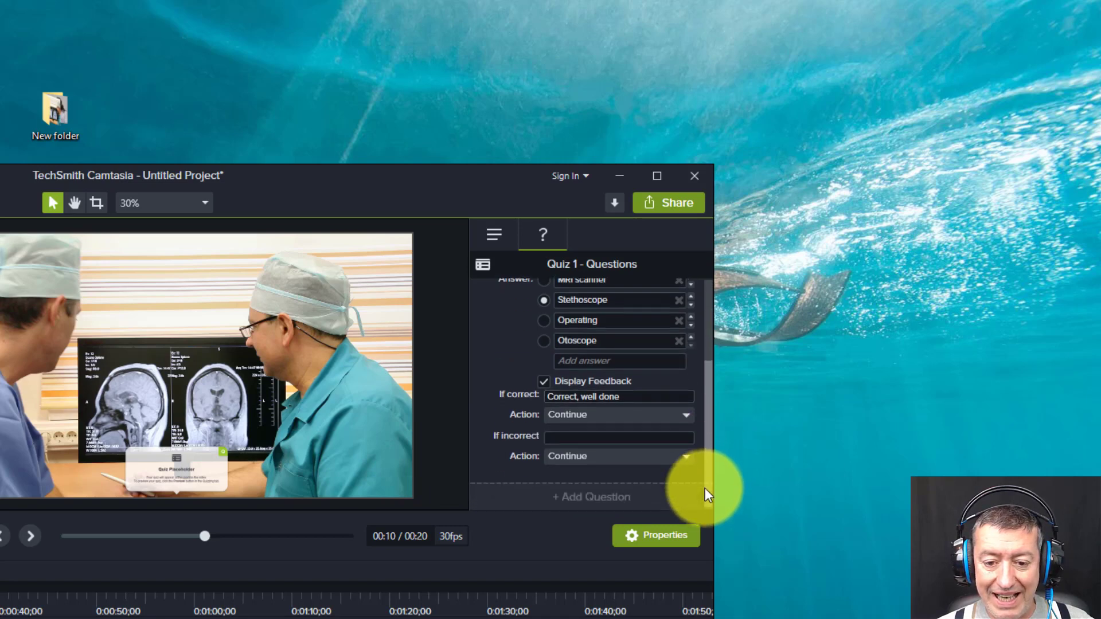
pyautogui.click(574, 434)
pyautogui.write('Incorr')
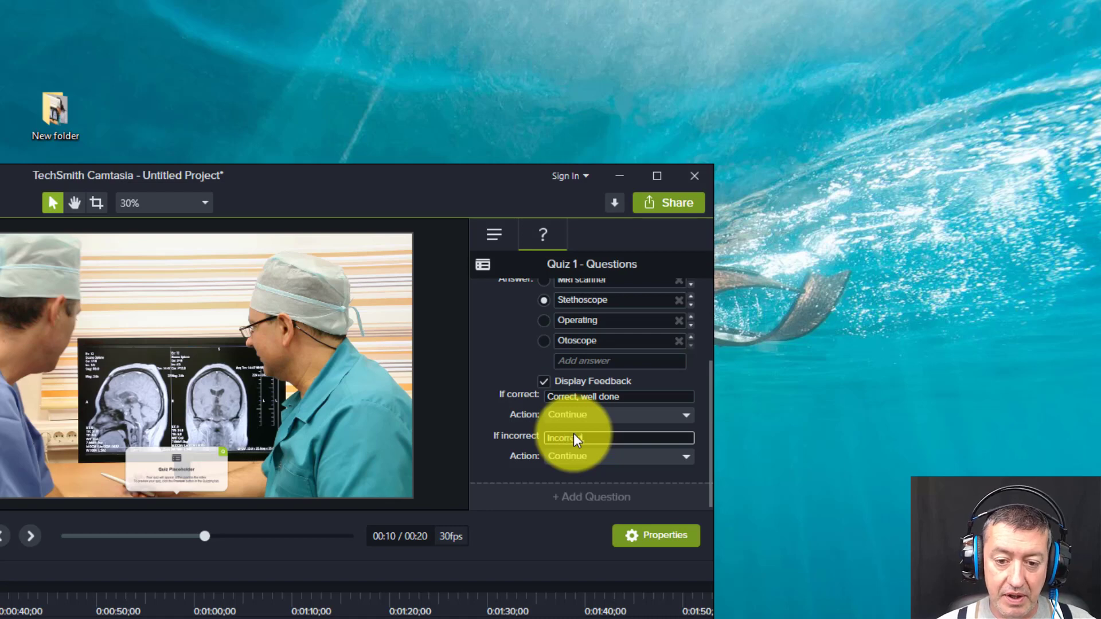
pyautogui.write(', the answer is stethoscipe')
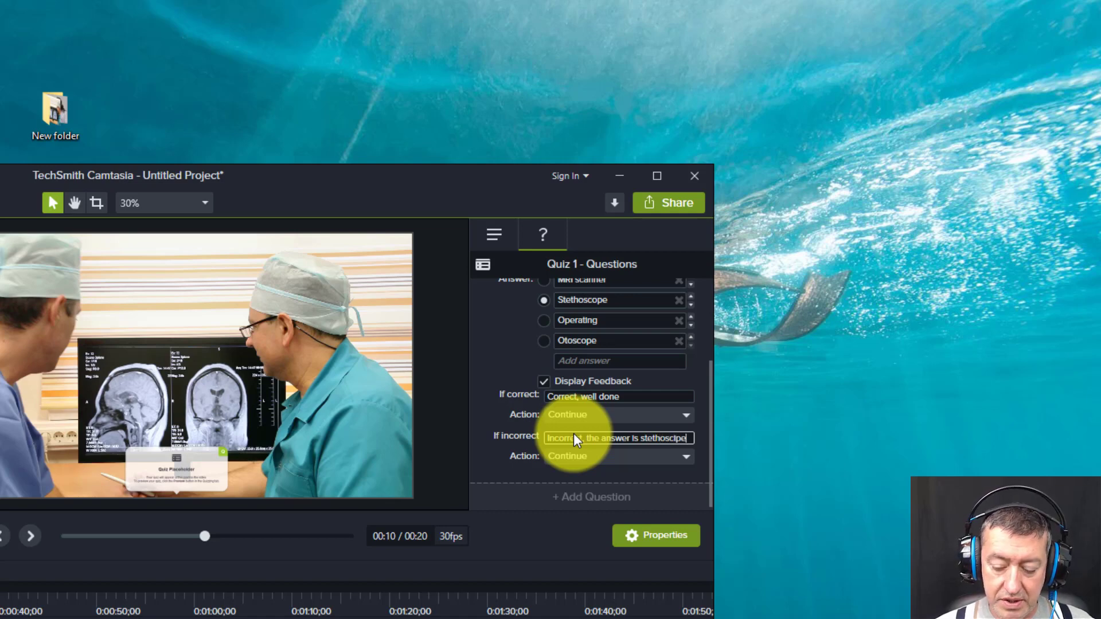
pyautogui.press('BackSpace')
pyautogui.press('BackSpace')
pyautogui.press('BackSpace')
pyautogui.write('ope.')
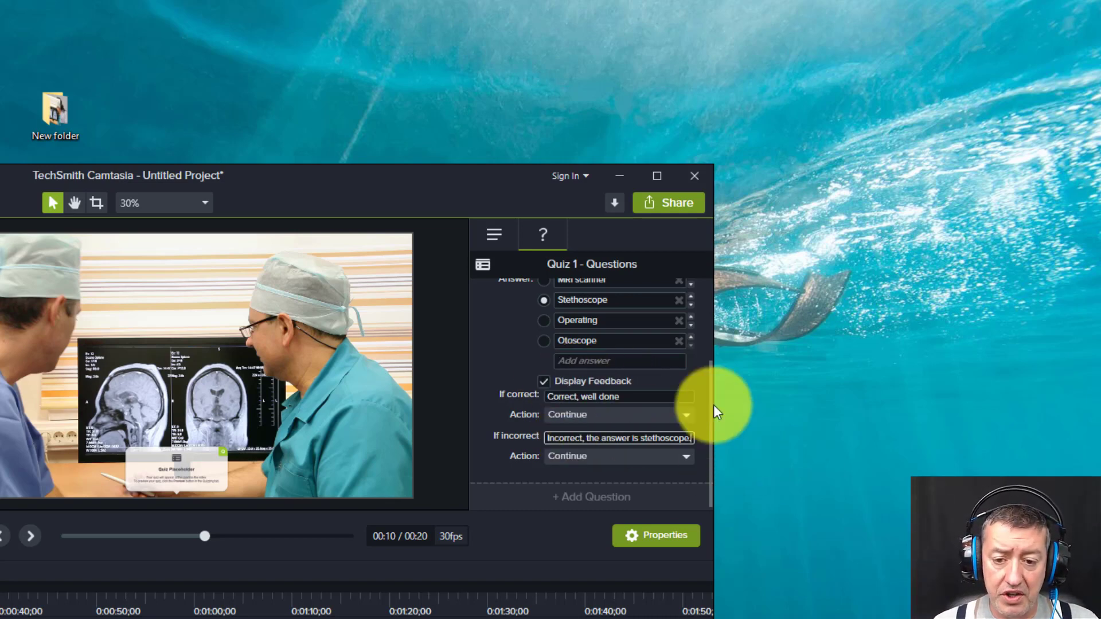
pyautogui.click(687, 416)
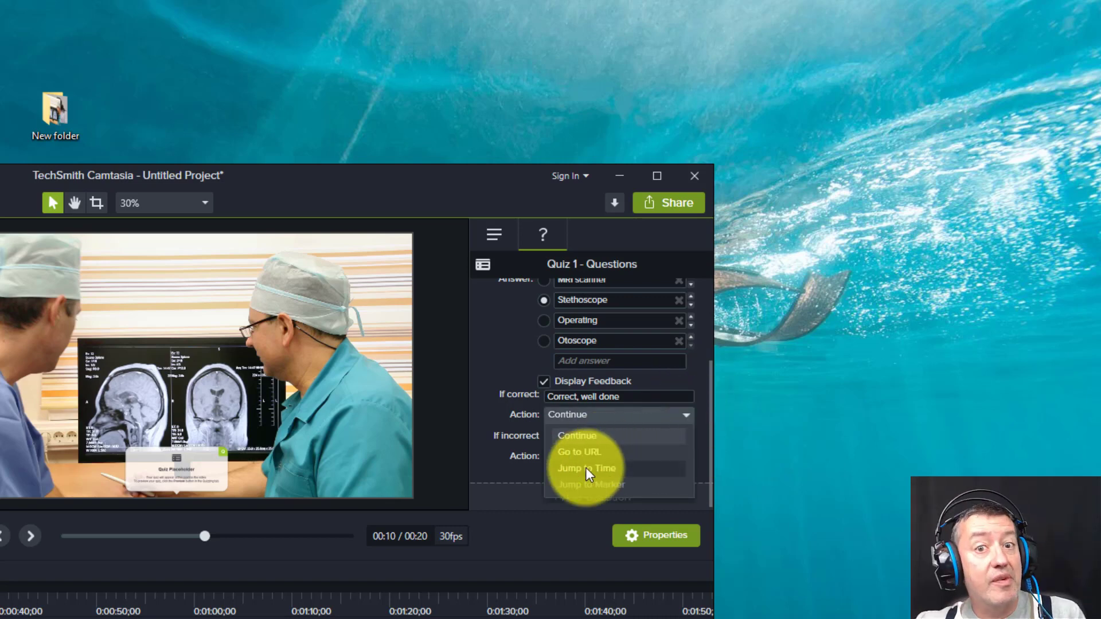
pyautogui.click(582, 439)
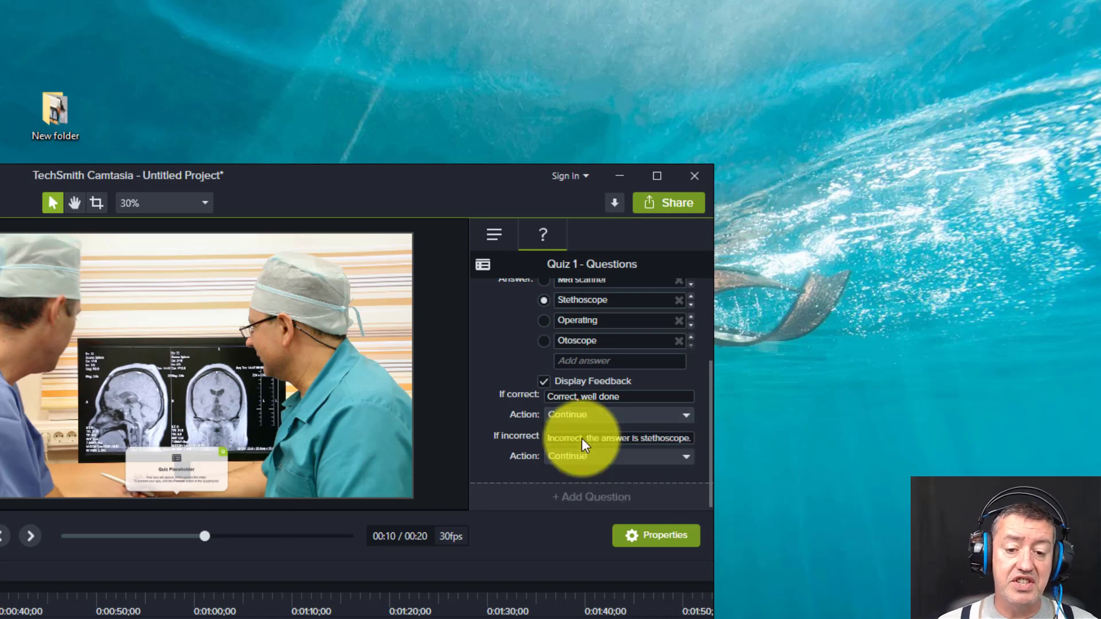
# Add a second multiple-choice question, typed as 'How would you describe the doctor's amnner?'.
pyautogui.click(574, 498)
pyautogui.click(653, 456)
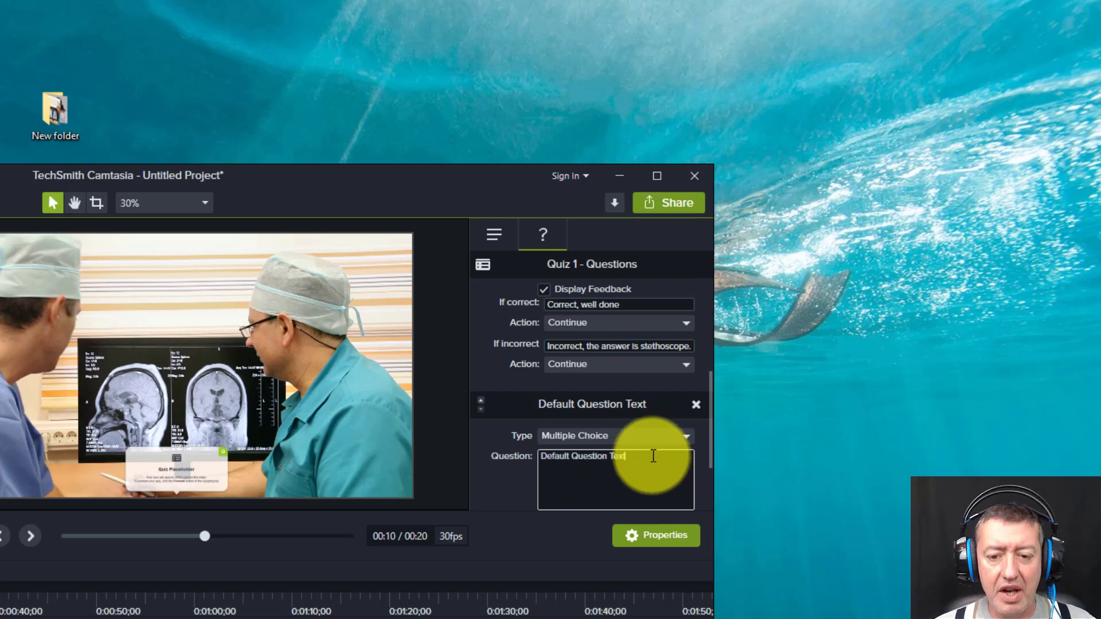
pyautogui.click(686, 437)
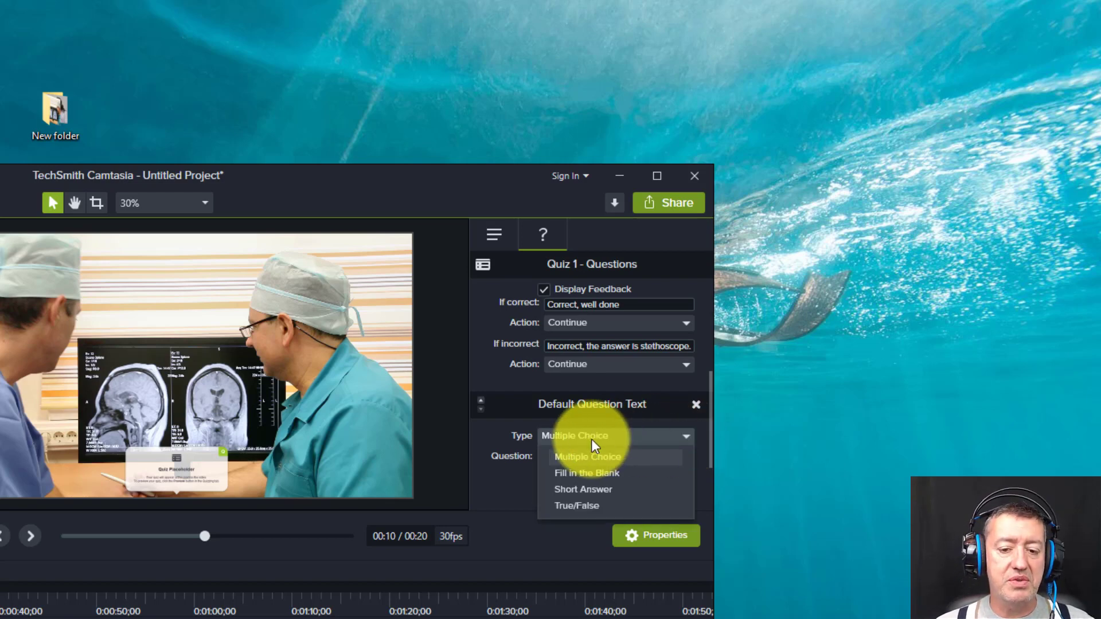
pyautogui.click(591, 456)
pyautogui.tripleClick(647, 460)
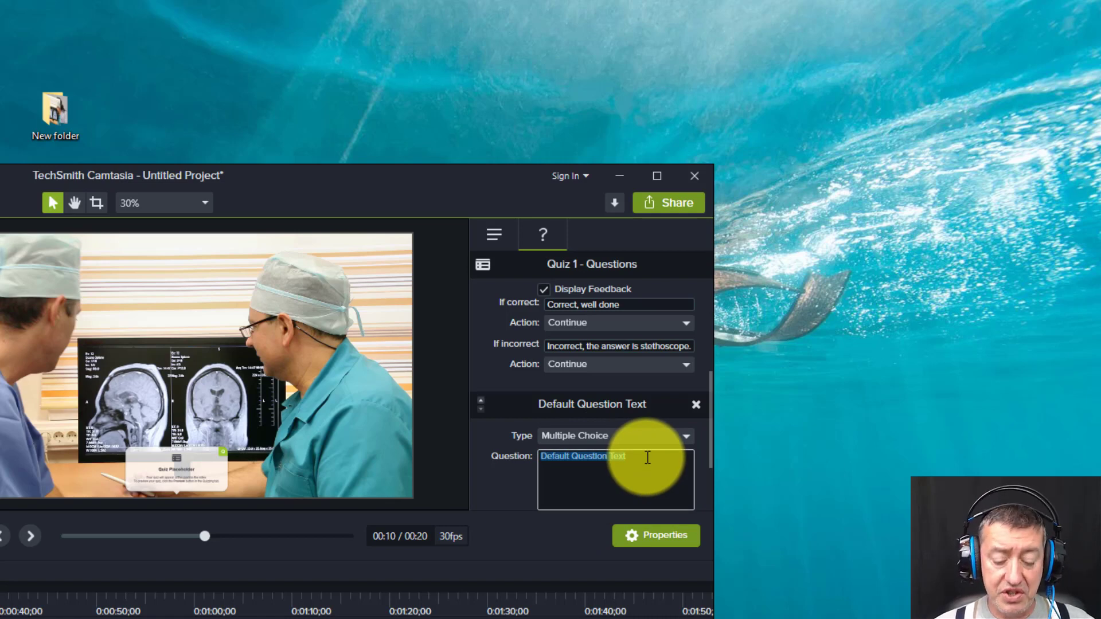
pyautogui.write('What')
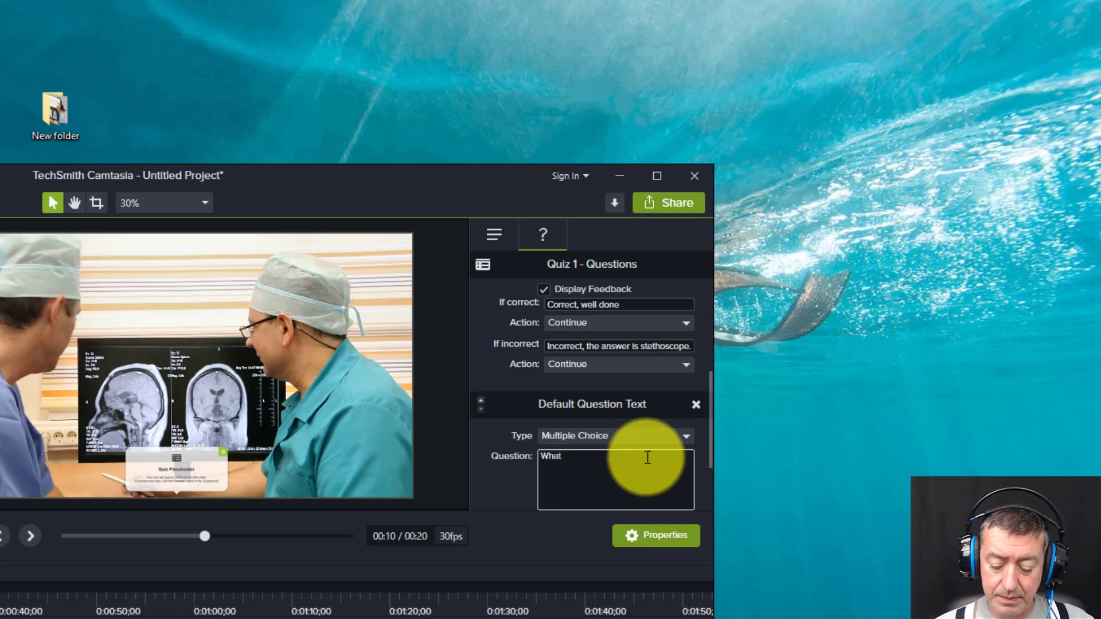
pyautogui.hotkey('ctrl', 'z')
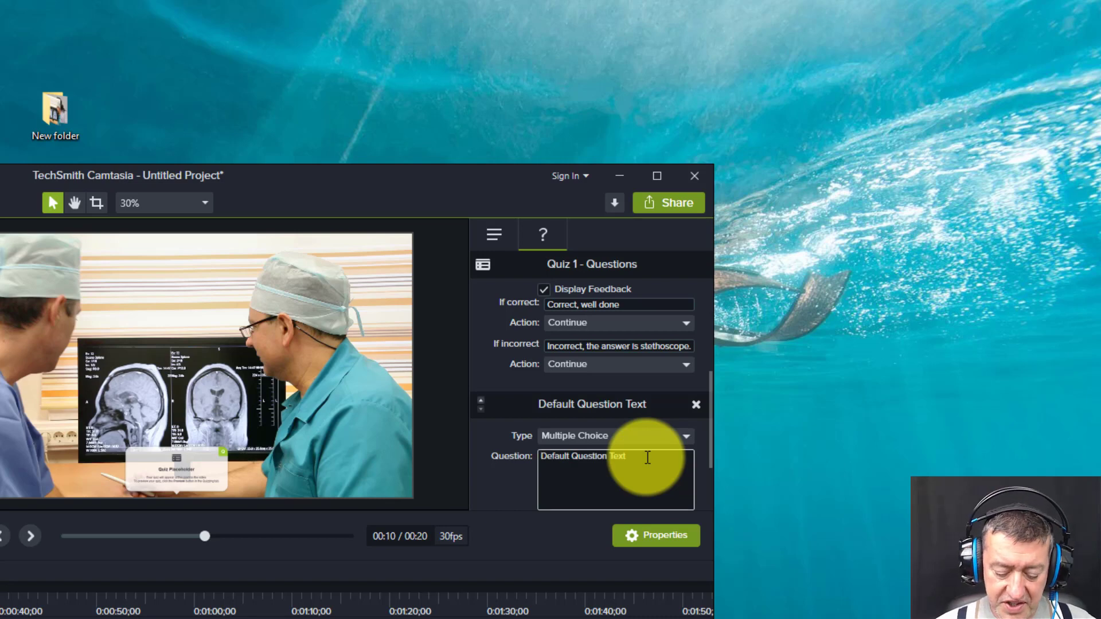
pyautogui.press('Home')
pyautogui.write('Wh')
pyautogui.press('BackSpace')
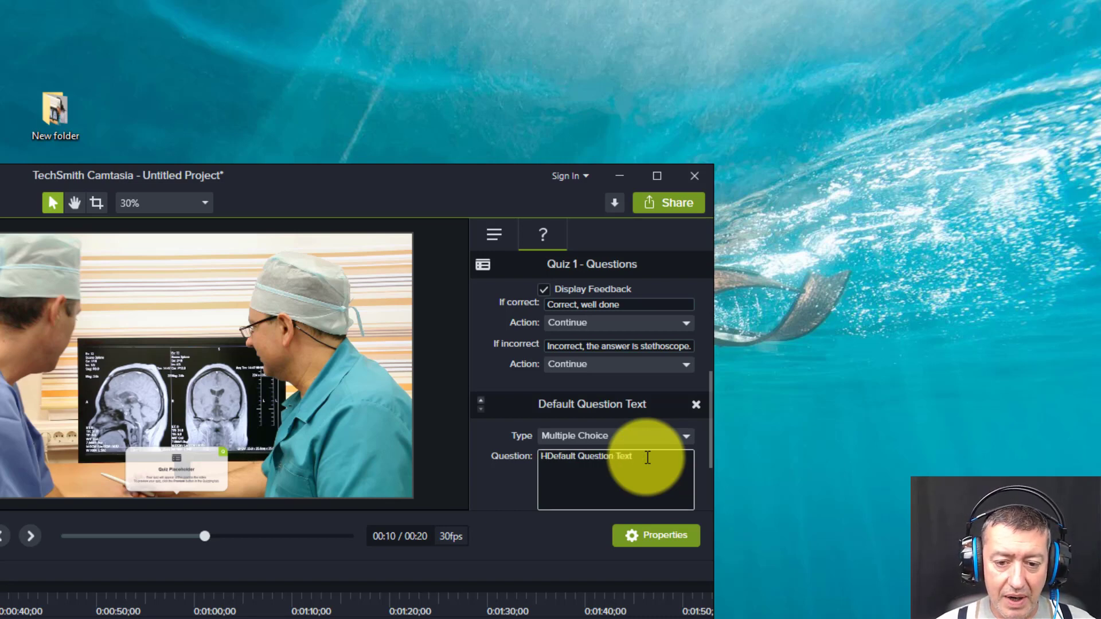
pyautogui.write('ow would you describe the doc')
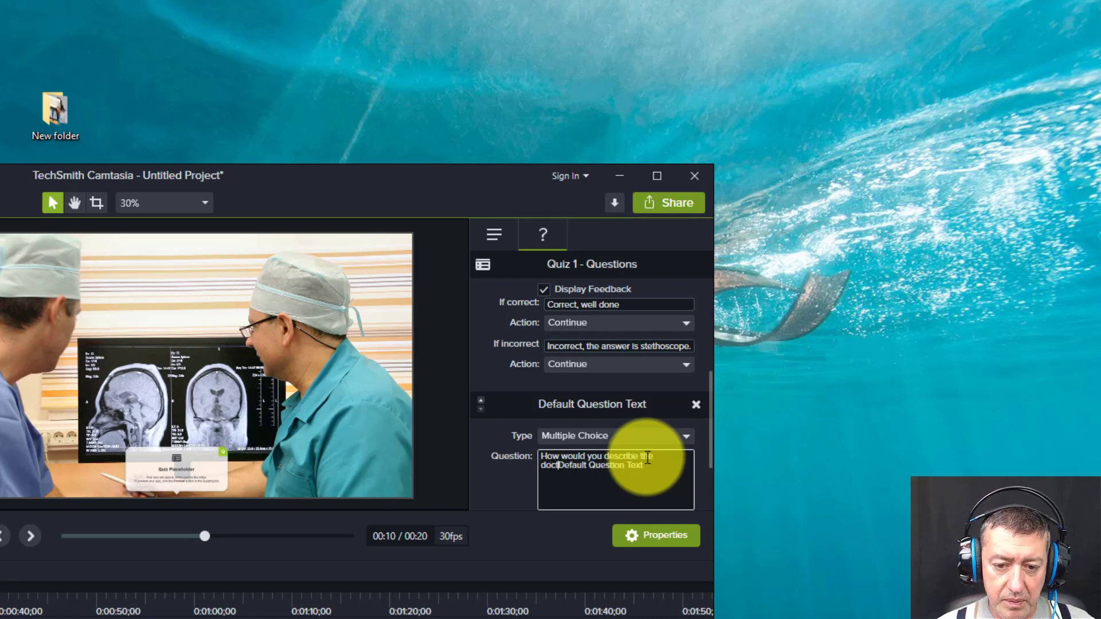
pyautogui.write("tor's amnner")
pyautogui.press('BackSpace')
pyautogui.press('BackSpace')
pyautogui.press('BackSpace')
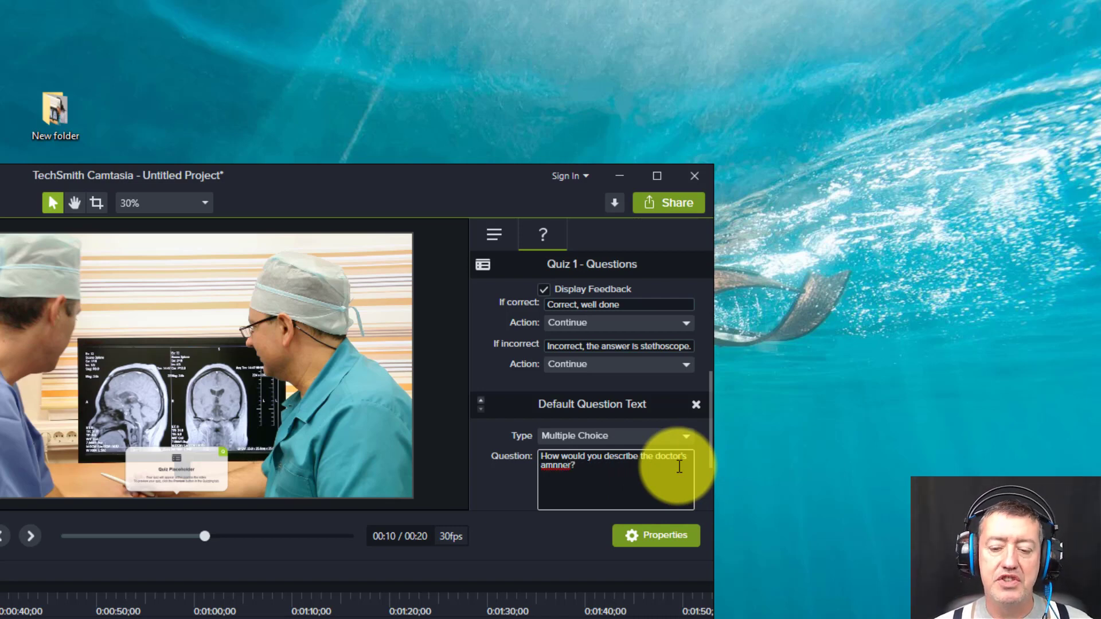
pyautogui.moveTo(707, 445); pyautogui.dragTo(704, 465)
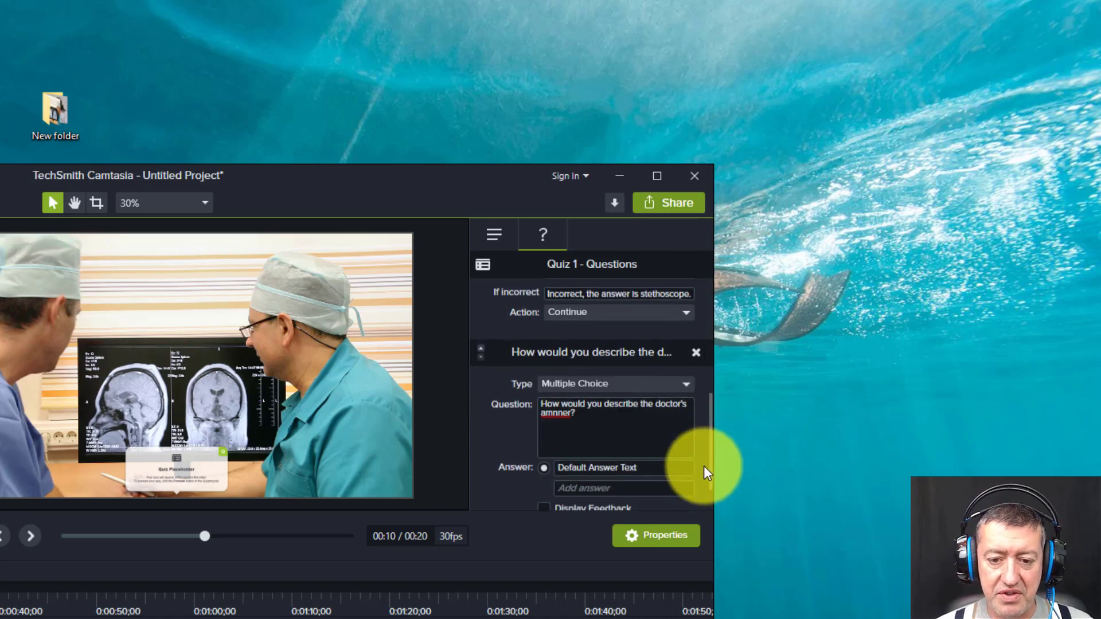
# Enter answers Formal very serious, Relaxed and friendly, Very concerned; mark Relaxed and friendly correct.
pyautogui.click(661, 466)
pyautogui.write('Formal very seriou')
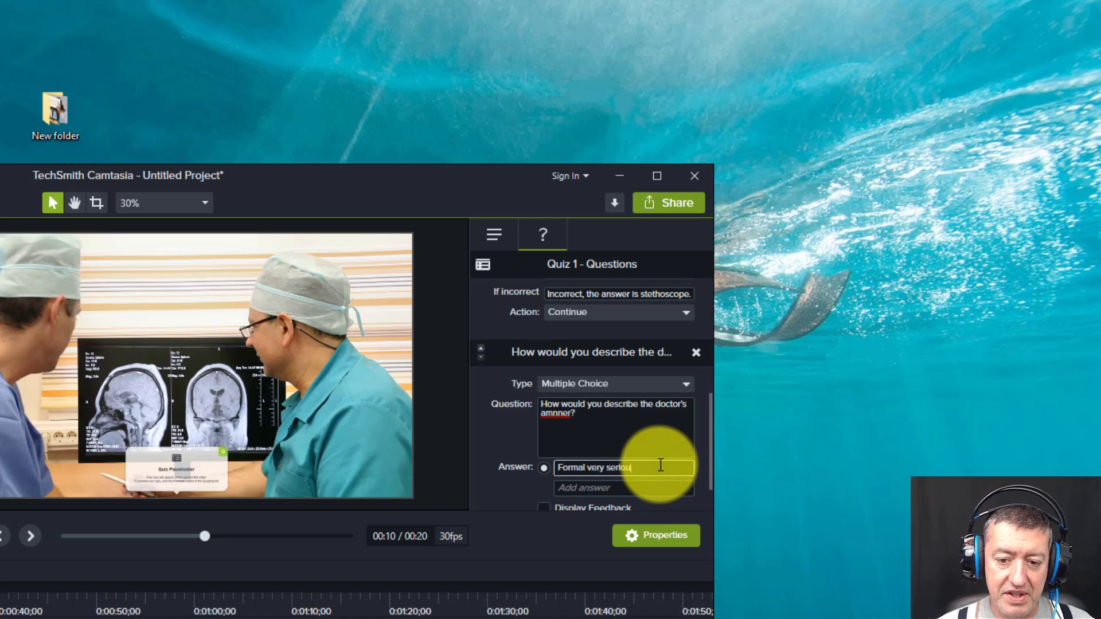
pyautogui.write('s')
pyautogui.click(622, 487)
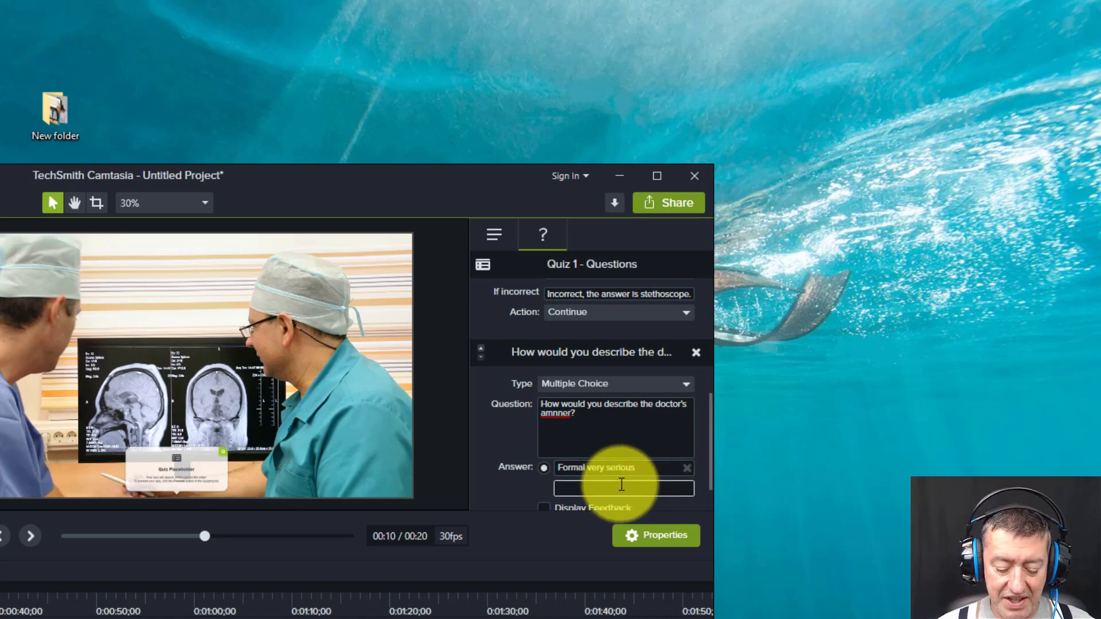
pyautogui.write('Relaxed and friendly')
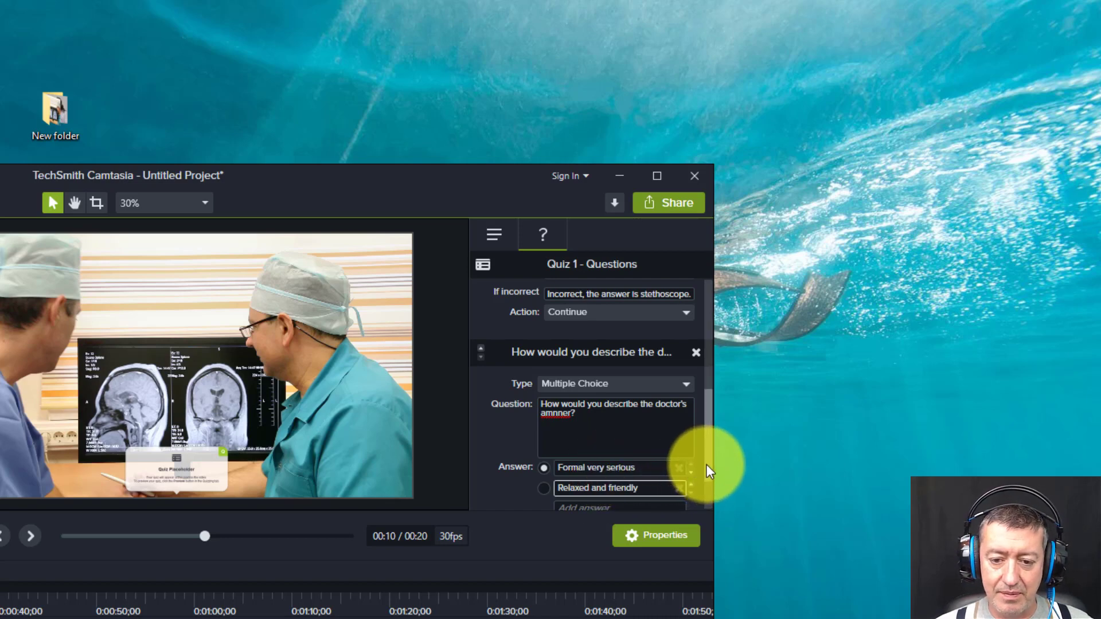
pyautogui.scroll(-1, 671, 480)
pyautogui.click(614, 452)
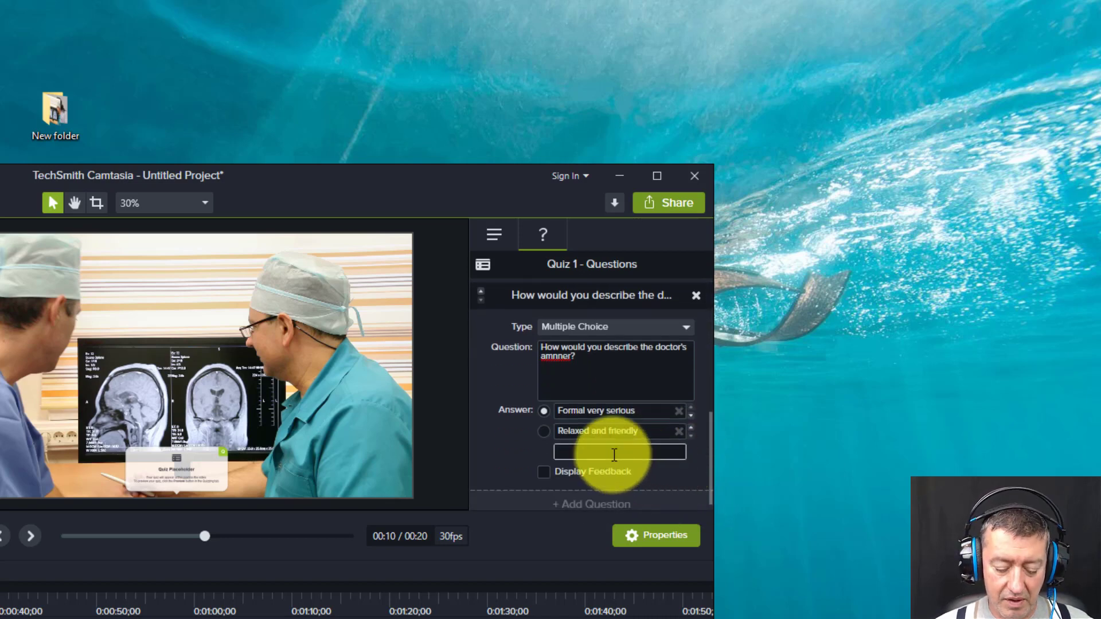
pyautogui.write('Very concerned')
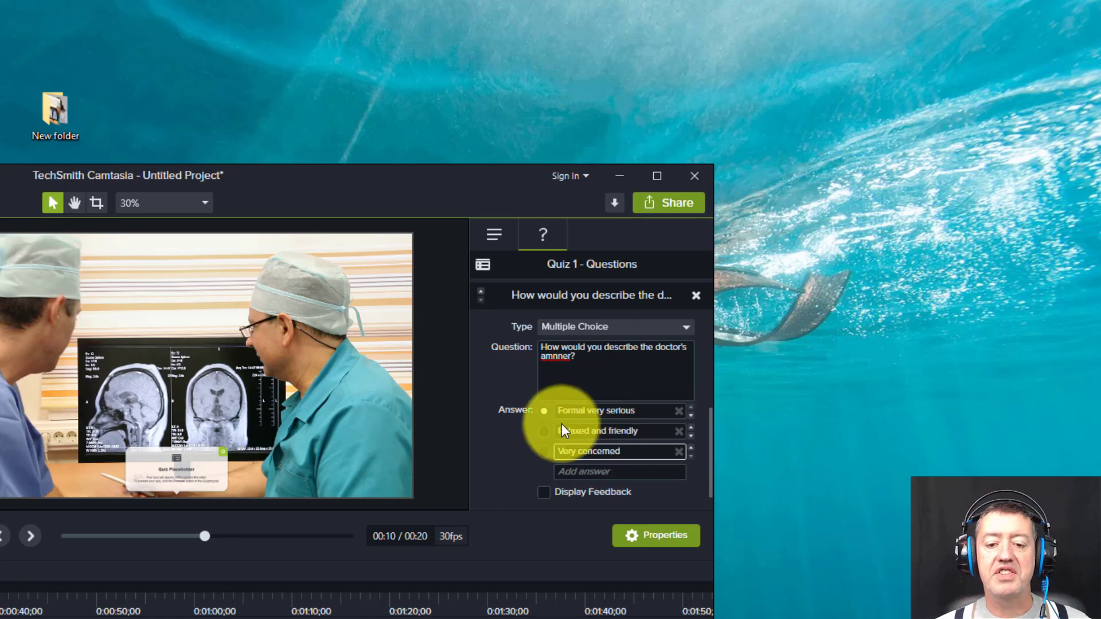
pyautogui.click(544, 431)
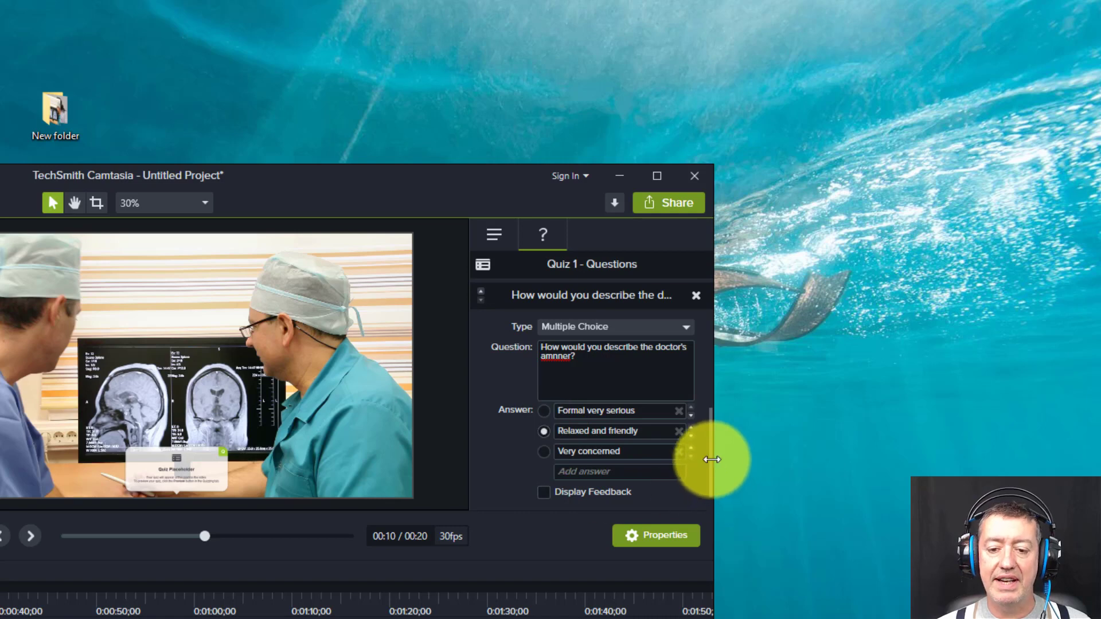
pyautogui.scroll(-2, 710, 464)
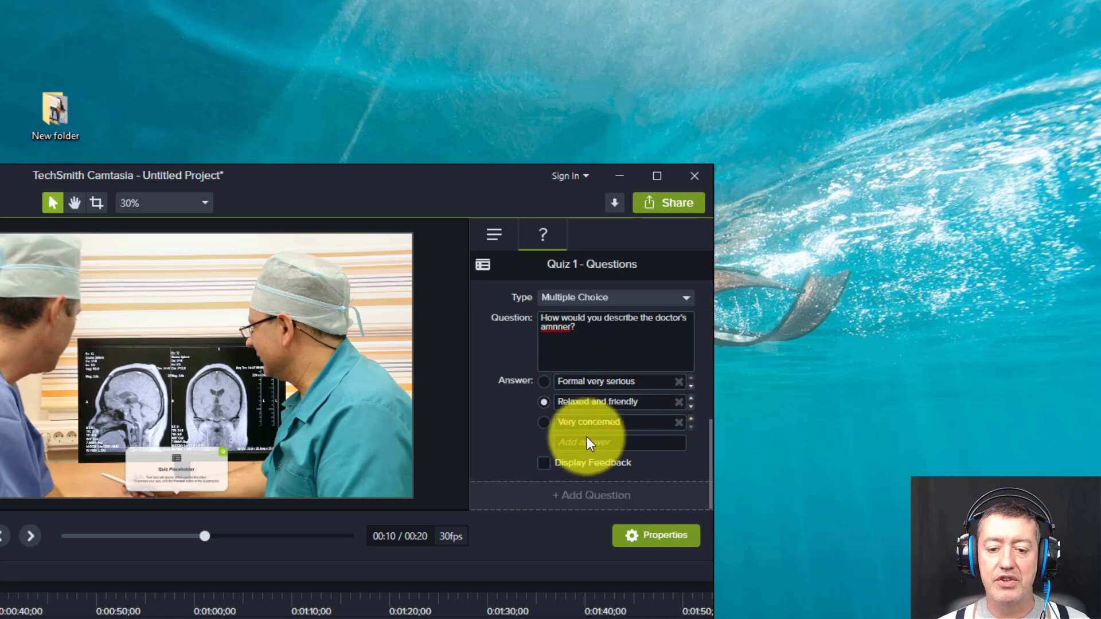
# Turn on feedback 'Correct, well done.' / 'Incorrect, she was relaxed and friendly' and confirm the correct answer.
pyautogui.click(546, 465)
pyautogui.scroll(-2, 709, 462)
pyautogui.scroll(-2, 707, 466)
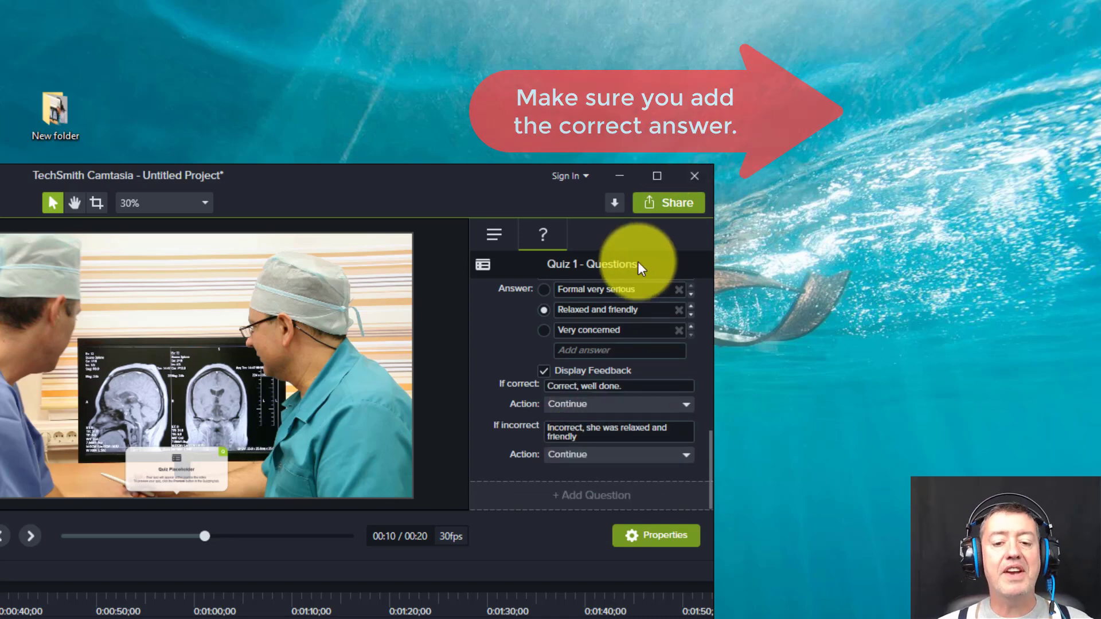
pyautogui.moveTo(708, 436)
pyautogui.mouseDown()
pyautogui.moveTo(708, 297)
pyautogui.moveTo(706, 495)
pyautogui.mouseUp()
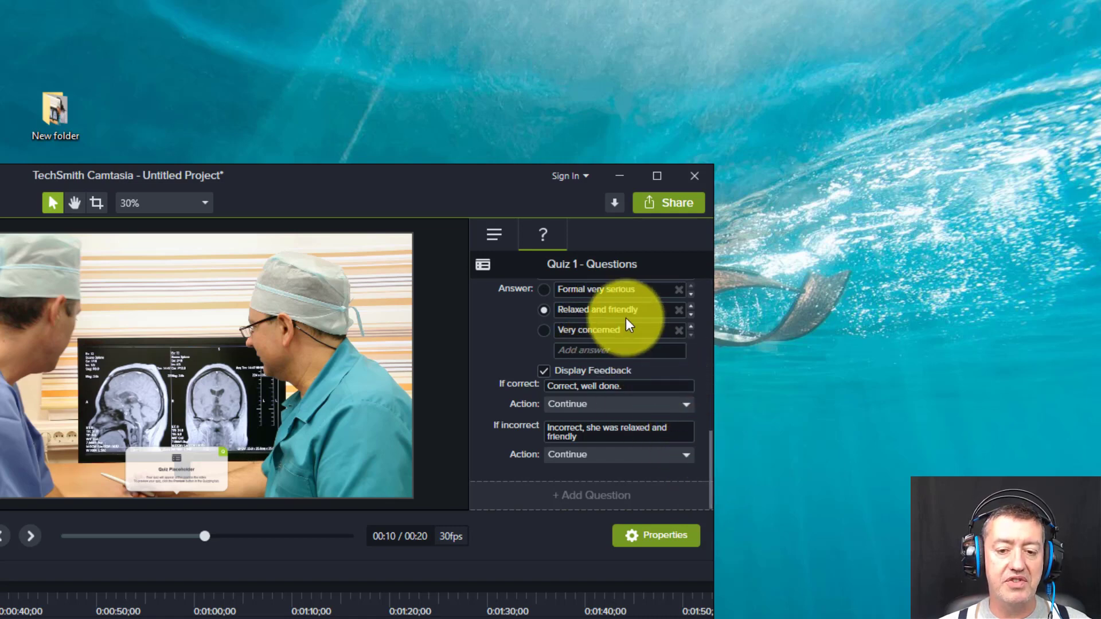
pyautogui.click(543, 310)
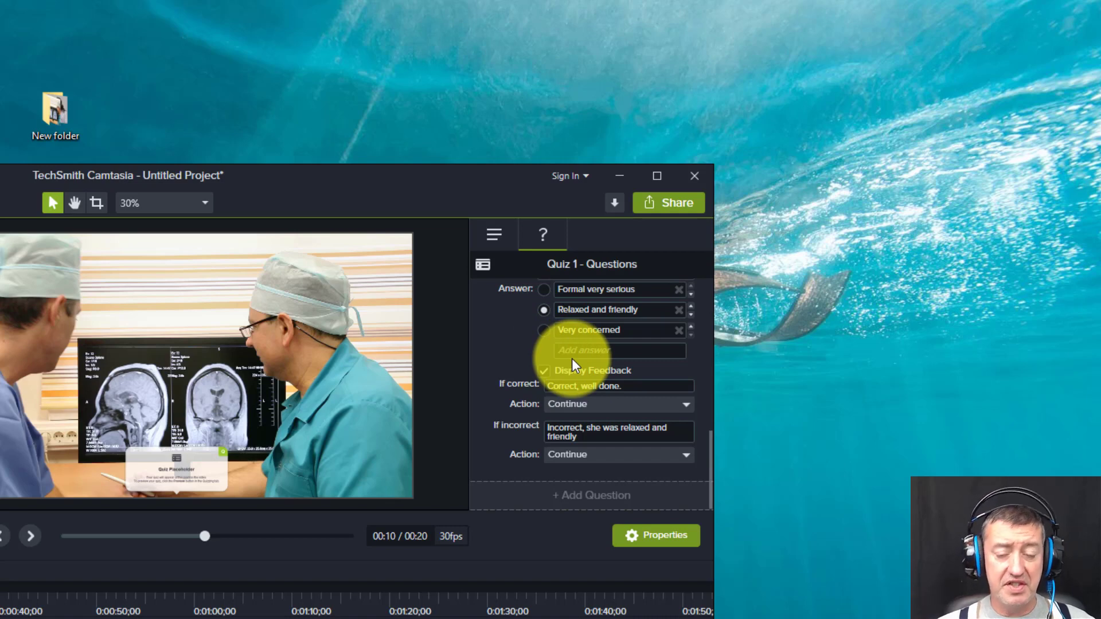
# Preview Quiz 1, answering Stethoscope and Relaxed and friendly correctly, then close the preview.
pyautogui.click(488, 238)
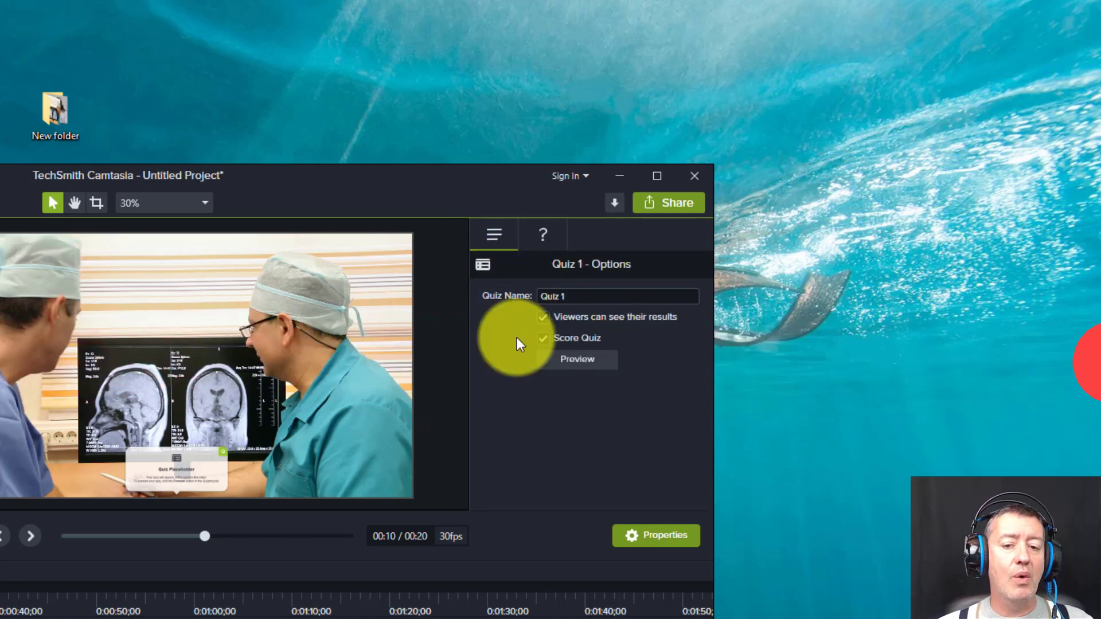
pyautogui.click(577, 359)
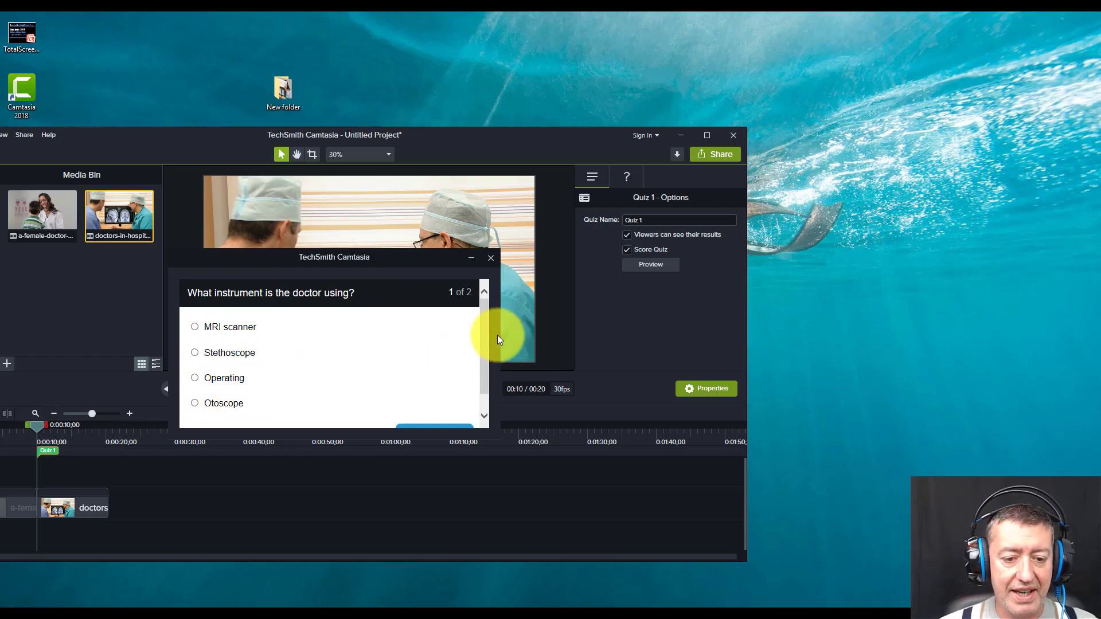
pyautogui.scroll(-1, 483, 338)
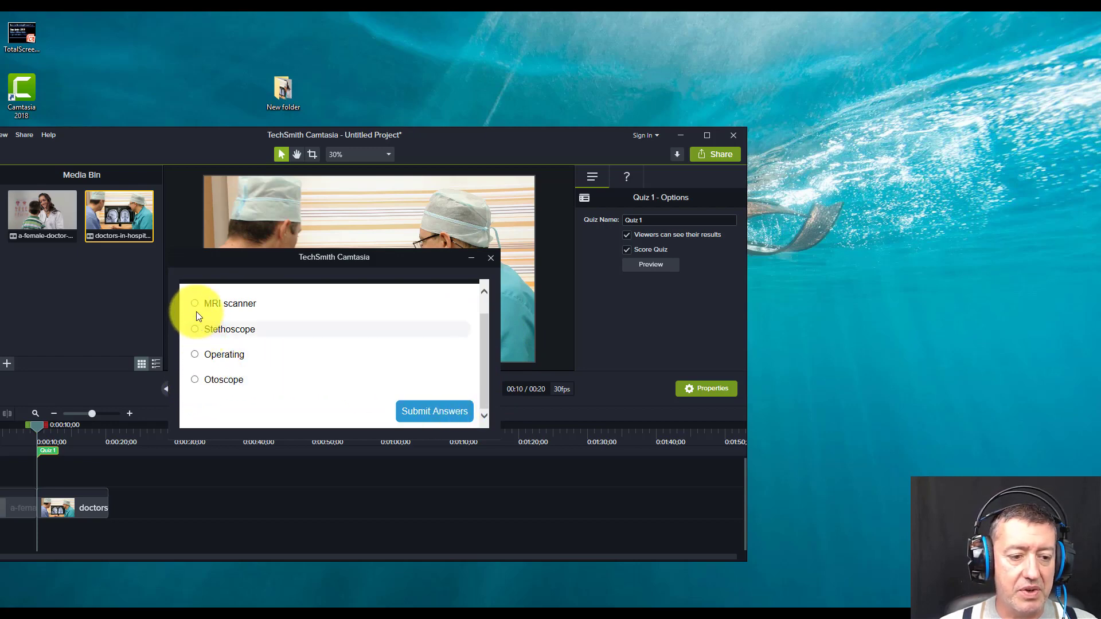
pyautogui.click(194, 331)
pyautogui.click(421, 411)
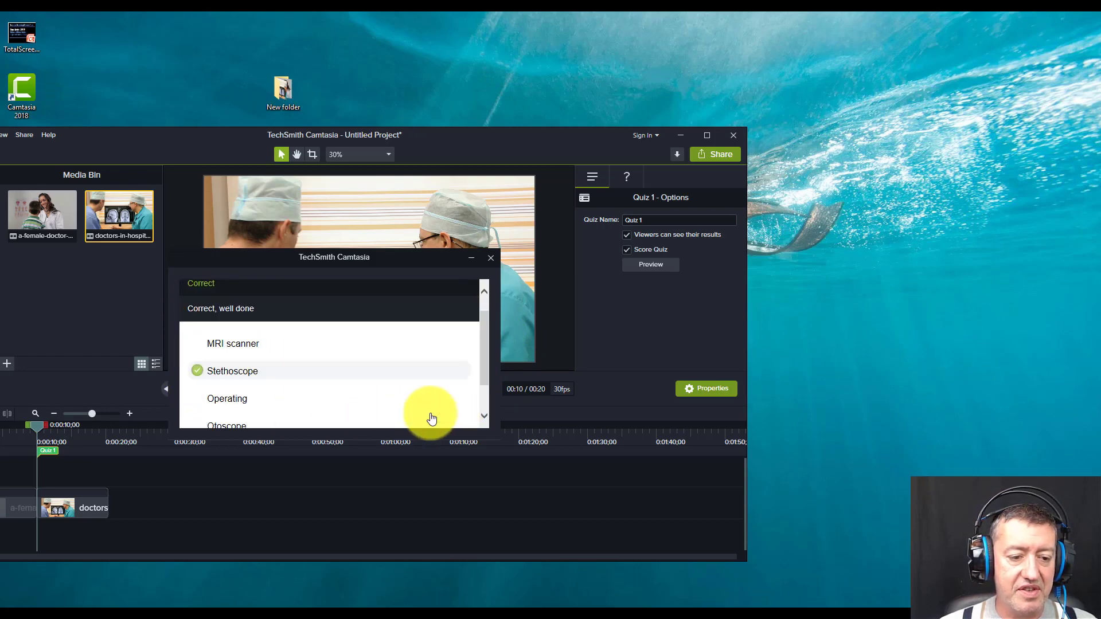
pyautogui.scroll(-2, 388, 355)
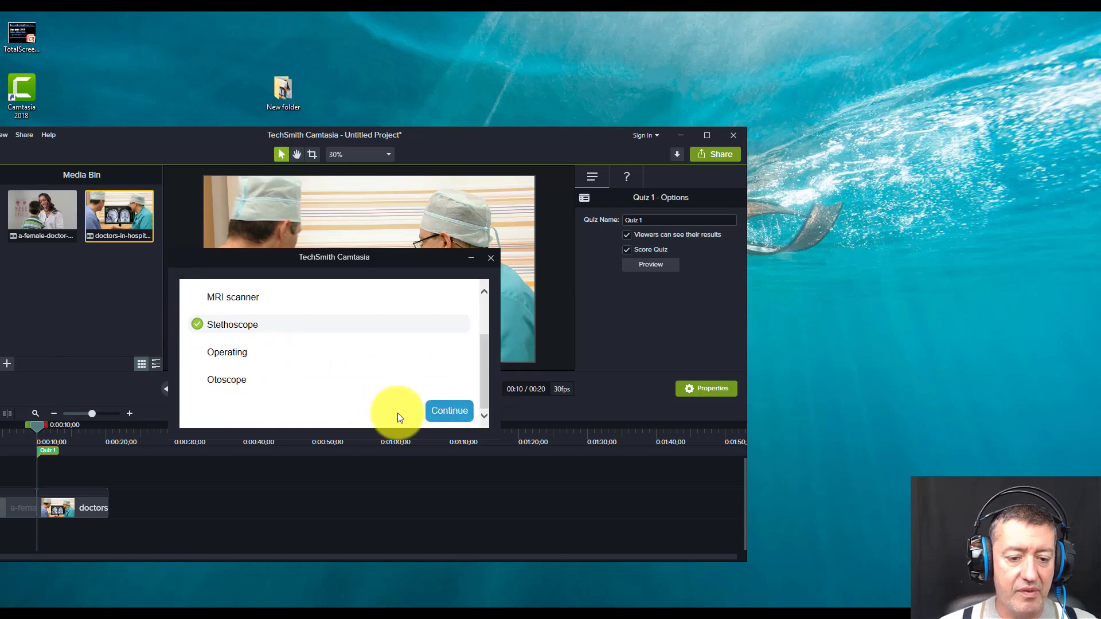
pyautogui.click(449, 413)
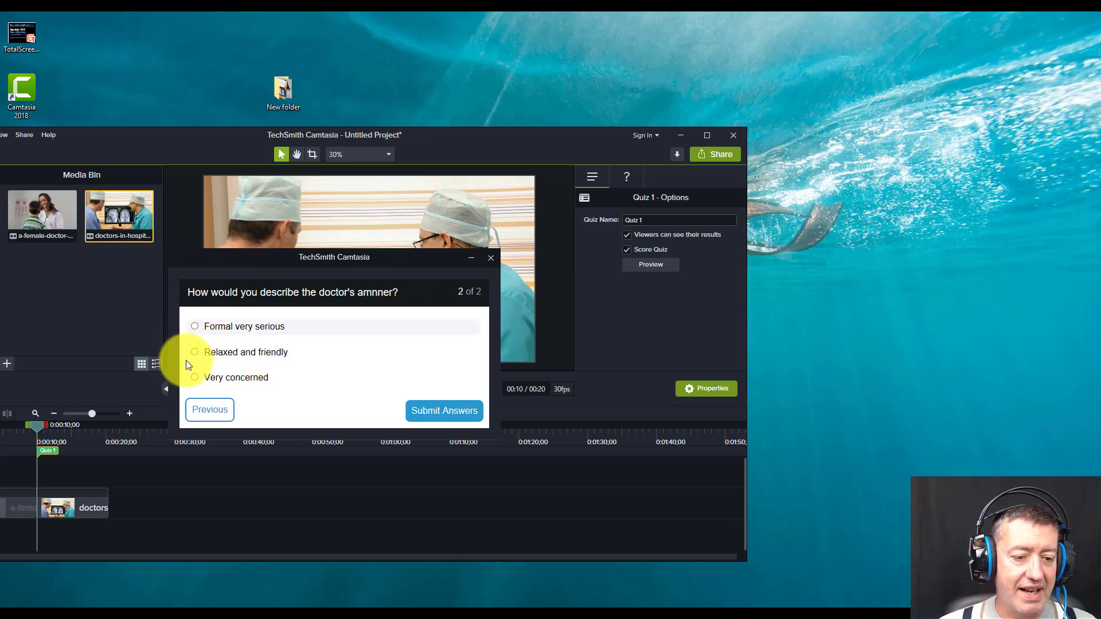
pyautogui.click(449, 402)
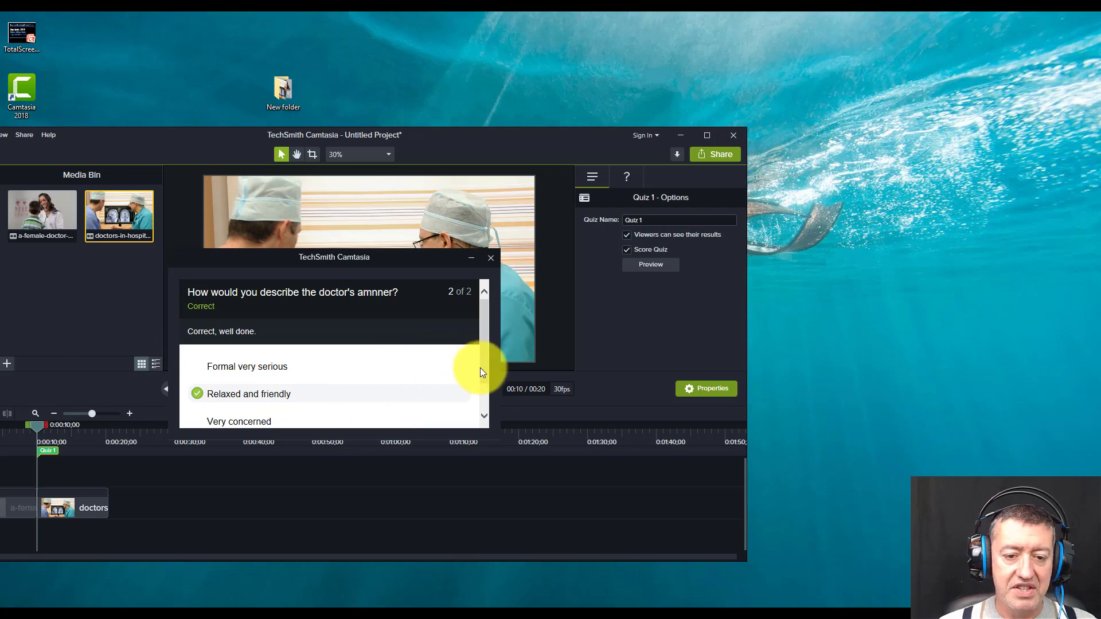
pyautogui.click(491, 257)
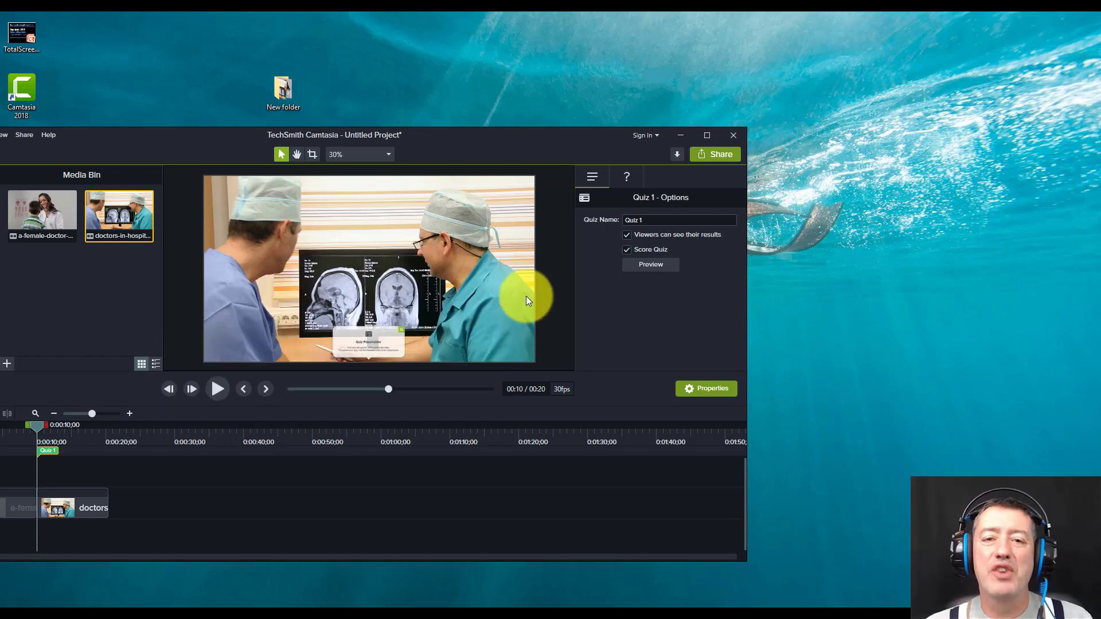
# Delete the Operating answer and correct 'amnner' to 'manner' in the second question.
pyautogui.click(627, 177)
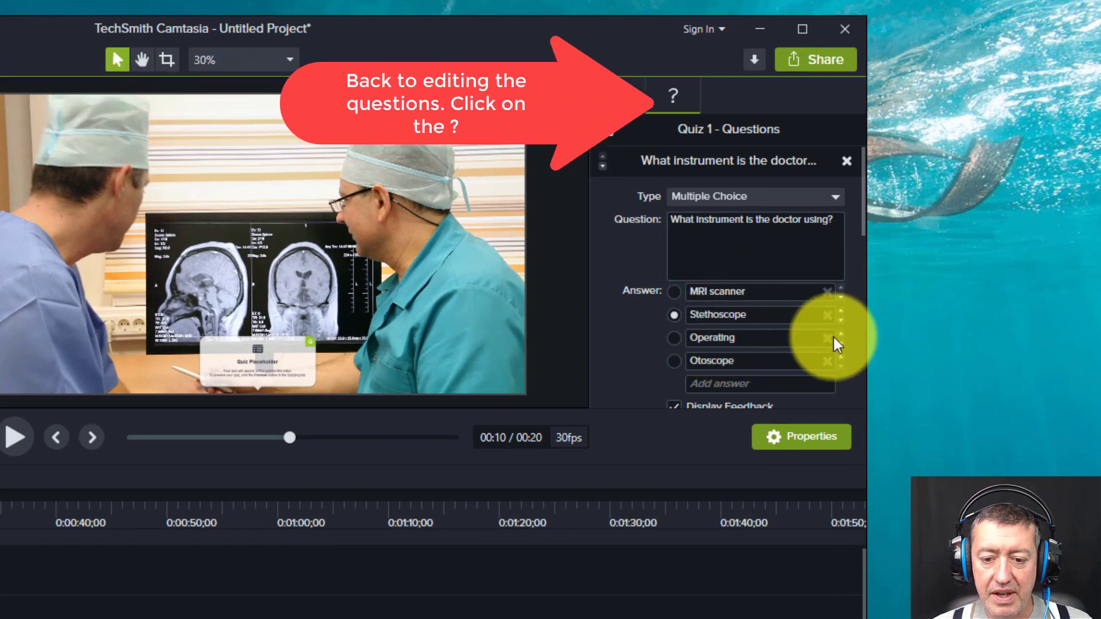
pyautogui.click(827, 338)
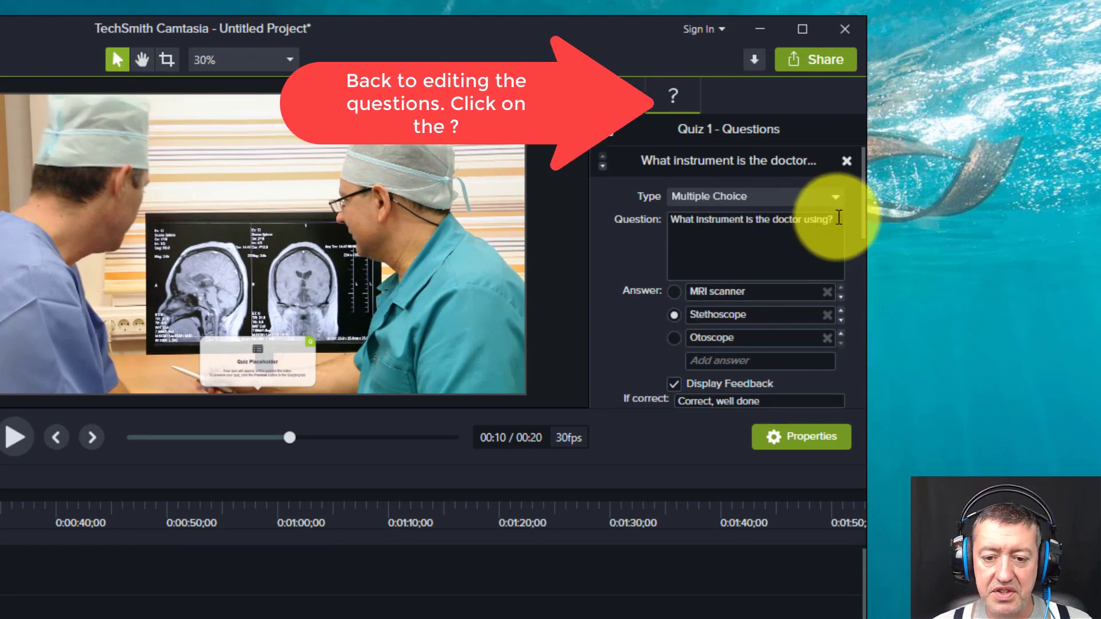
pyautogui.scroll(-3, 857, 240)
pyautogui.scroll(-1, 856, 285)
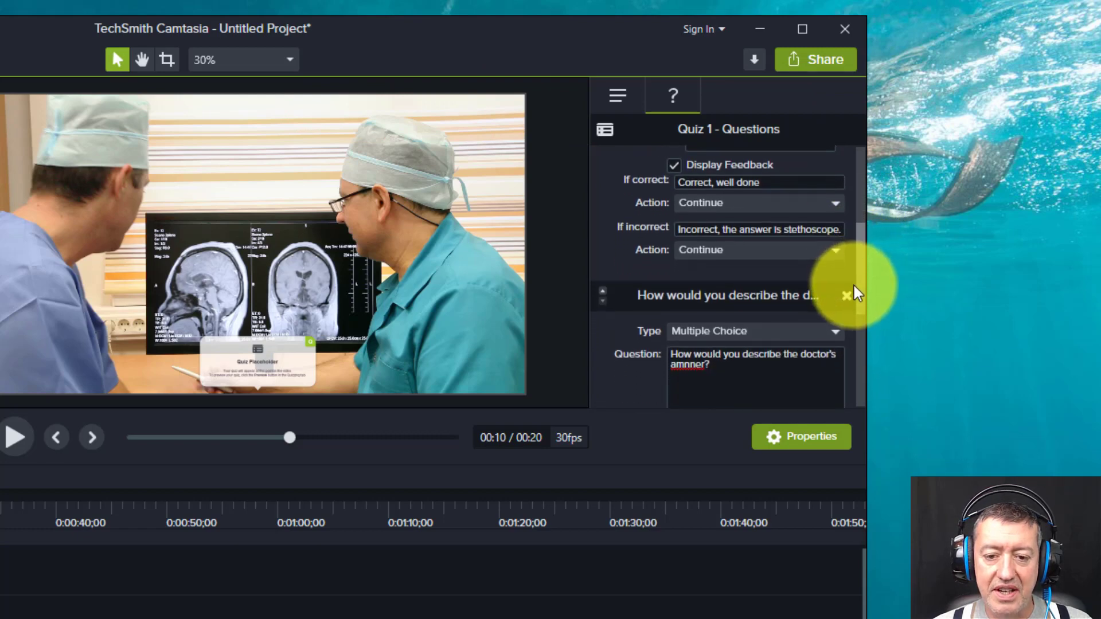
pyautogui.scroll(-1, 851, 293)
pyautogui.scroll(-2, 855, 315)
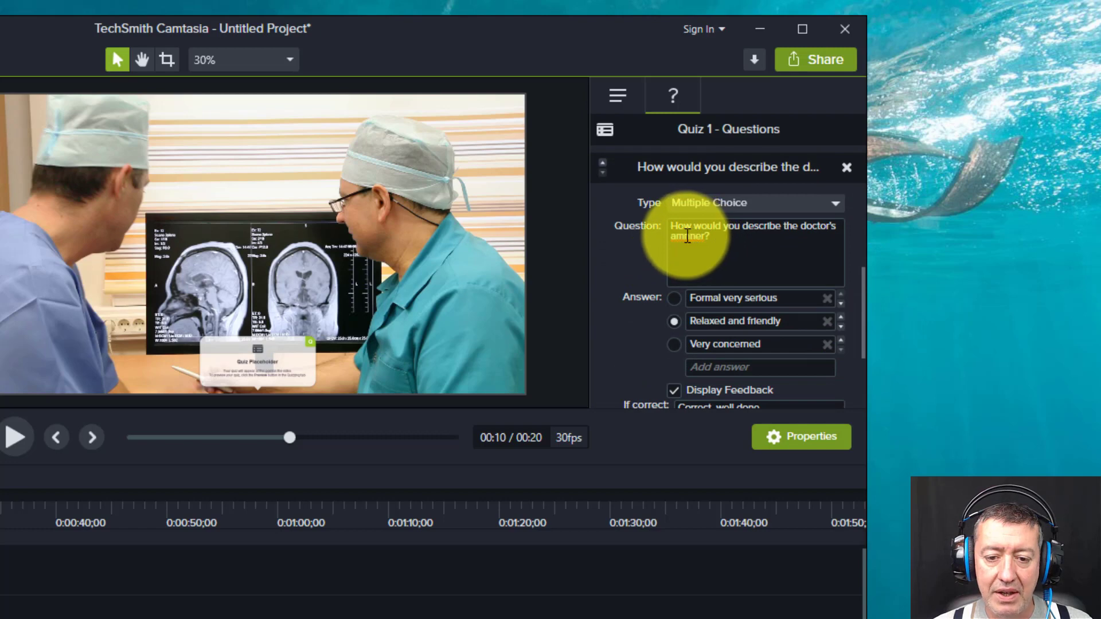
pyautogui.tripleClick(772, 233)
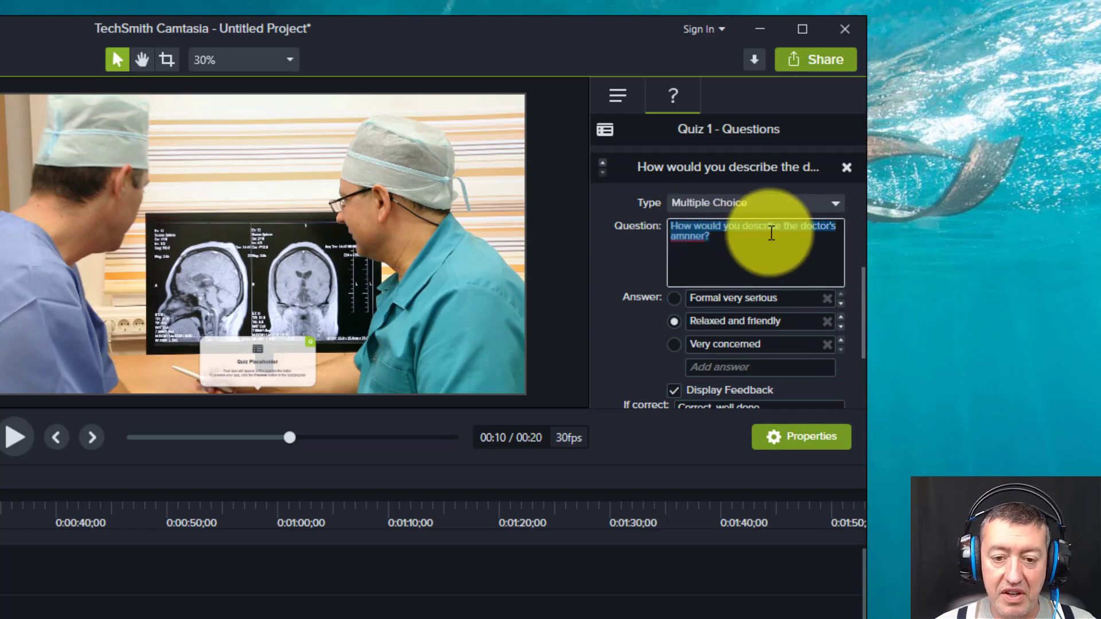
pyautogui.click(751, 232)
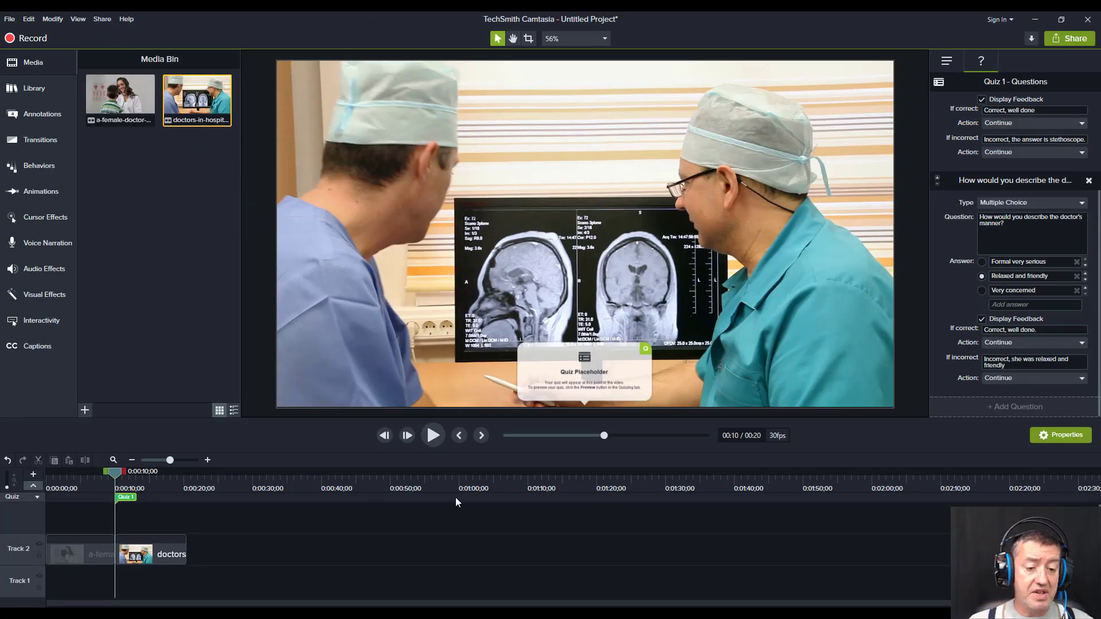
# Jump the playhead to the video's final black frame at 00:20.
pyautogui.click(481, 436)
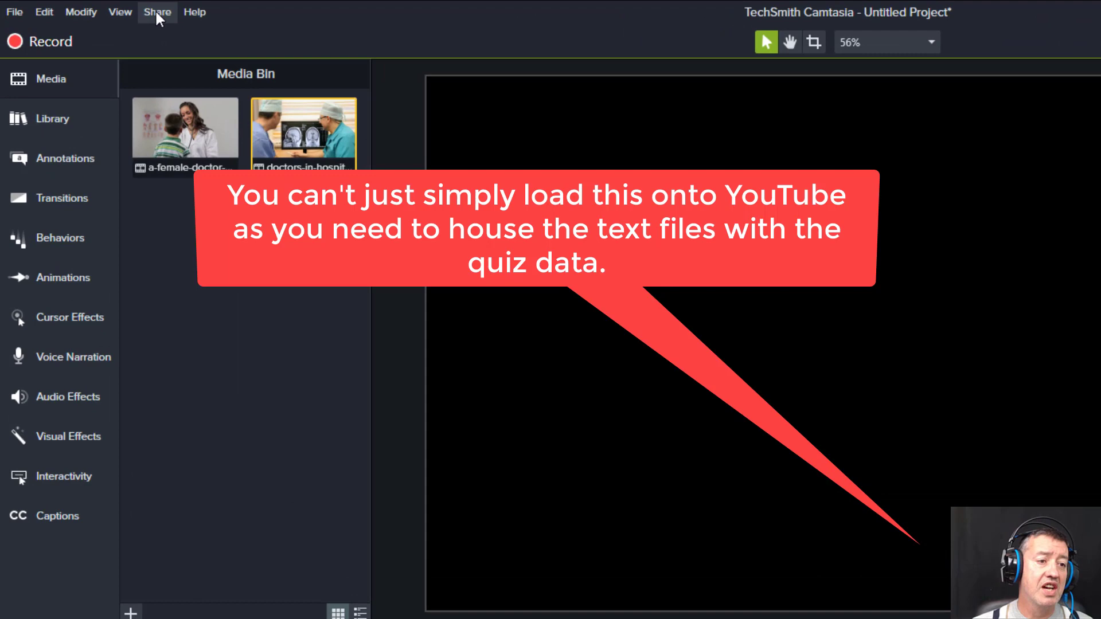
# Start a Screencast.com share and sign in to the Screencast.com account.
pyautogui.click(157, 9)
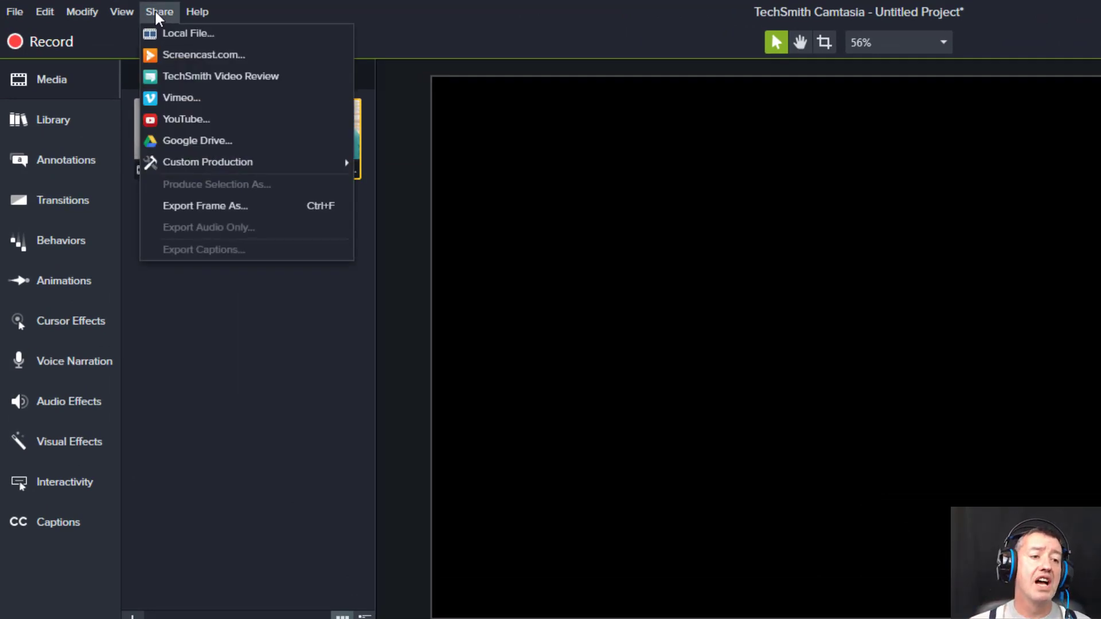
pyautogui.click(200, 56)
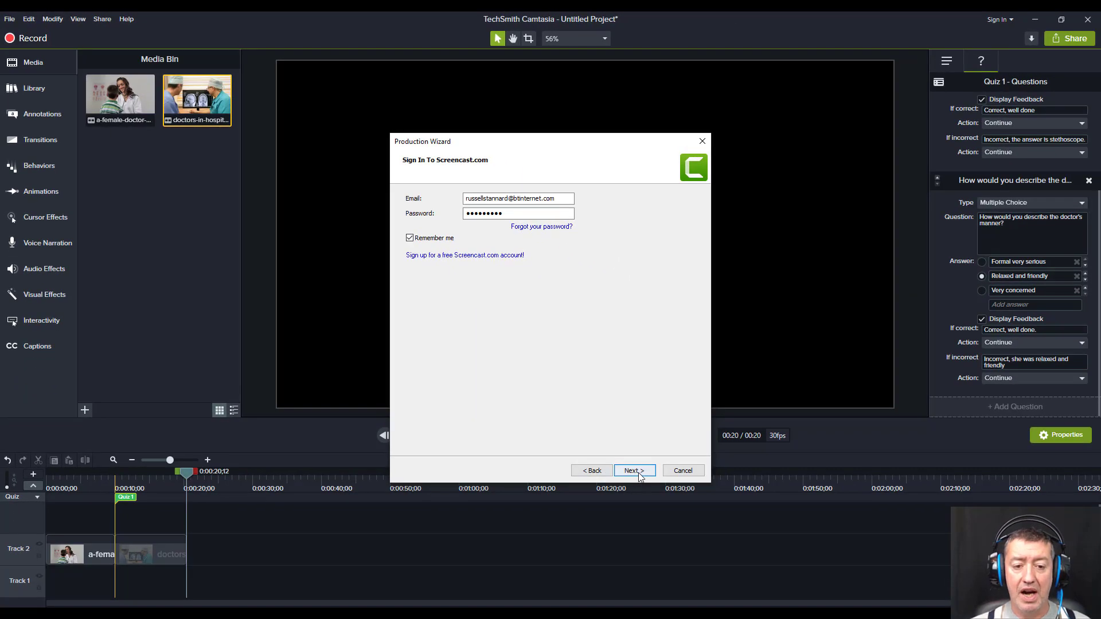
pyautogui.click(639, 474)
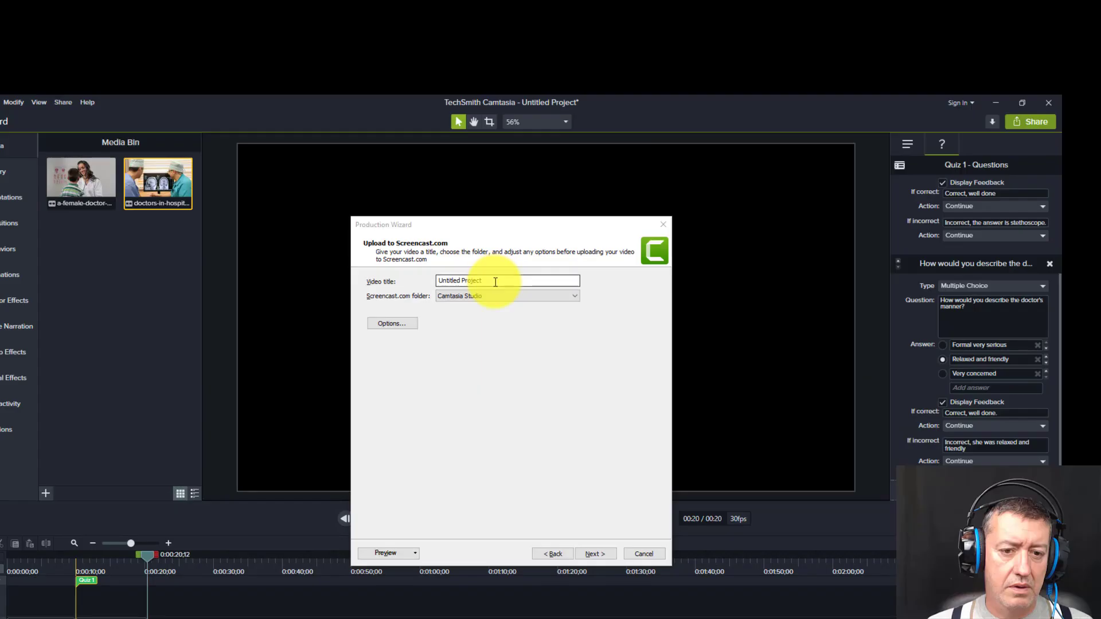
# Replace the Untitled Project title with 'Quiz 2 test' and confirm Quizzing is enabled in Options.
pyautogui.click(495, 281)
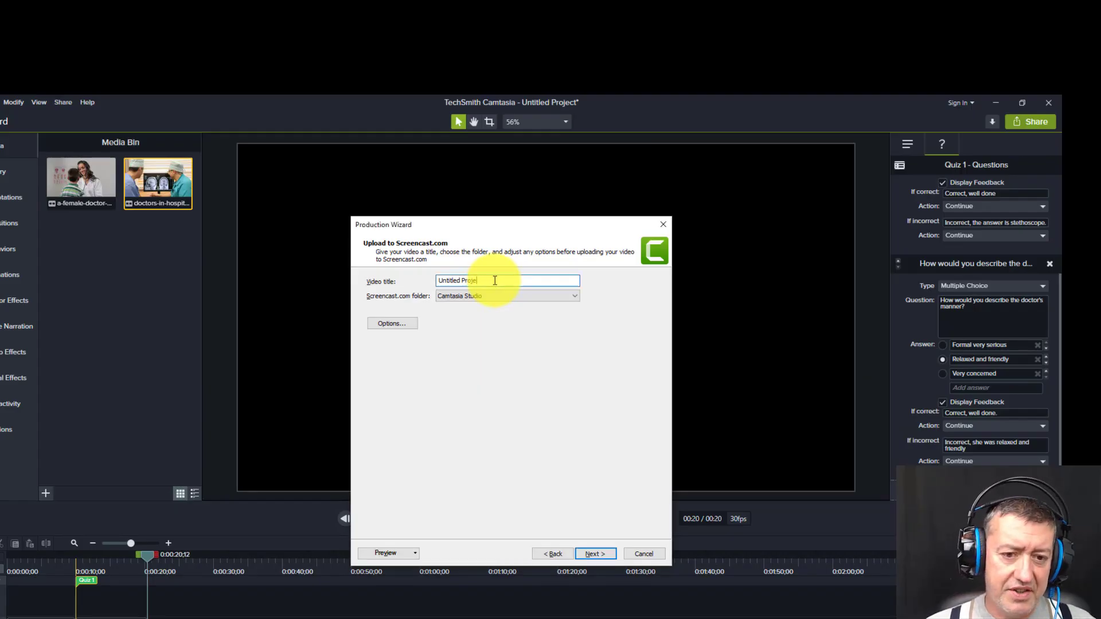
pyautogui.press('BackSpace')
pyautogui.press('BackSpace')
pyautogui.press('BackSpace')
pyautogui.write('Quiz 2 test')
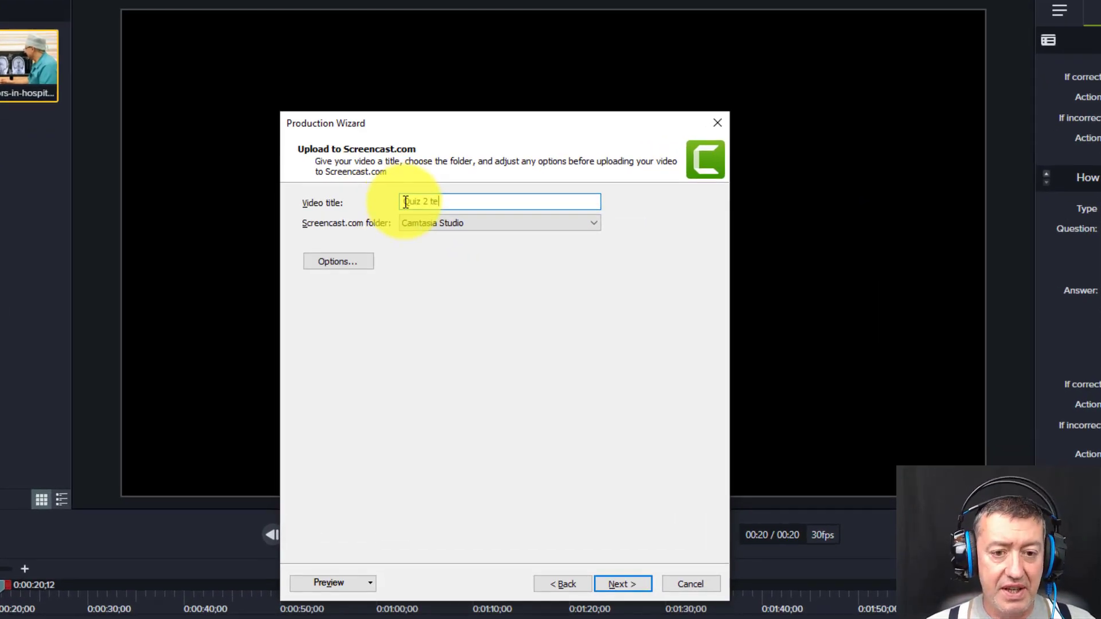
pyautogui.click(345, 263)
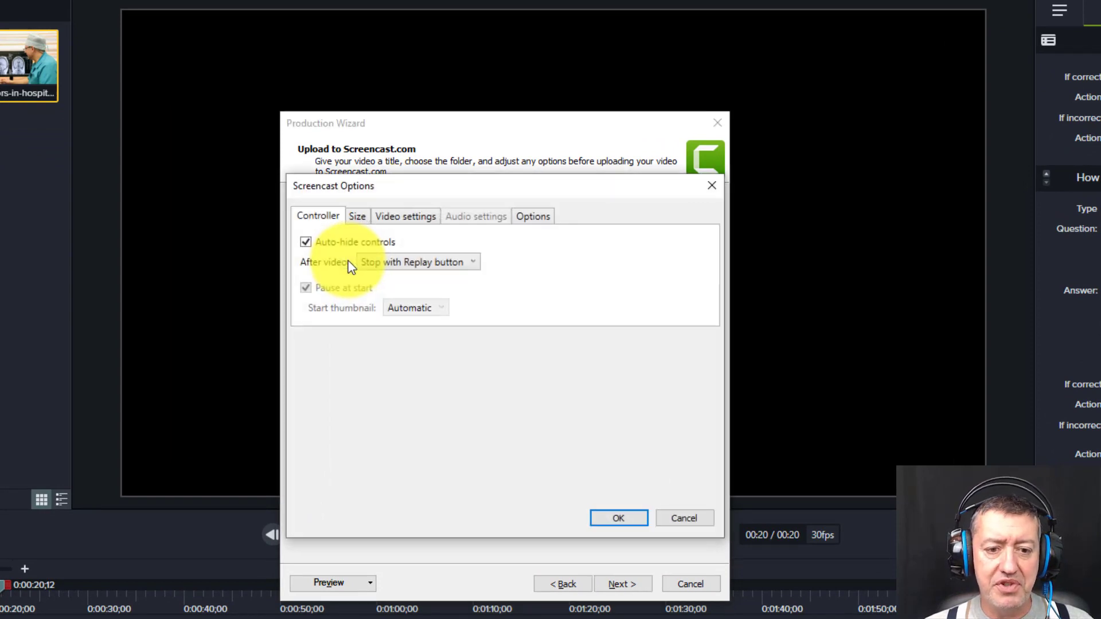
pyautogui.click(532, 216)
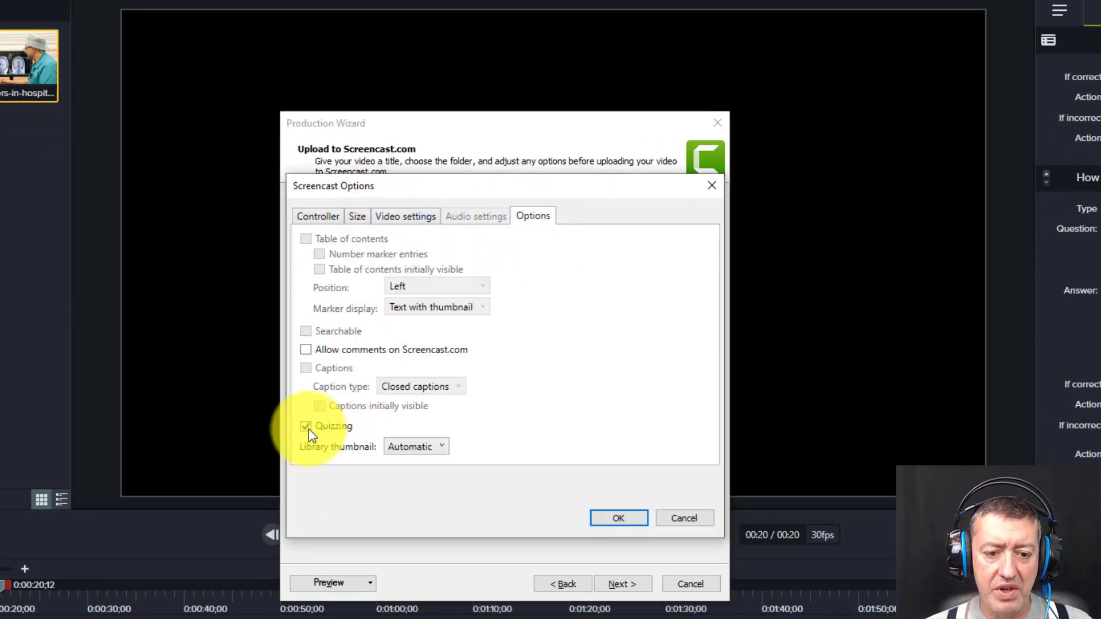
# Keep quizzing enabled, turn off emailed quiz results, and upload the video to Screencast.com.
pyautogui.click(621, 519)
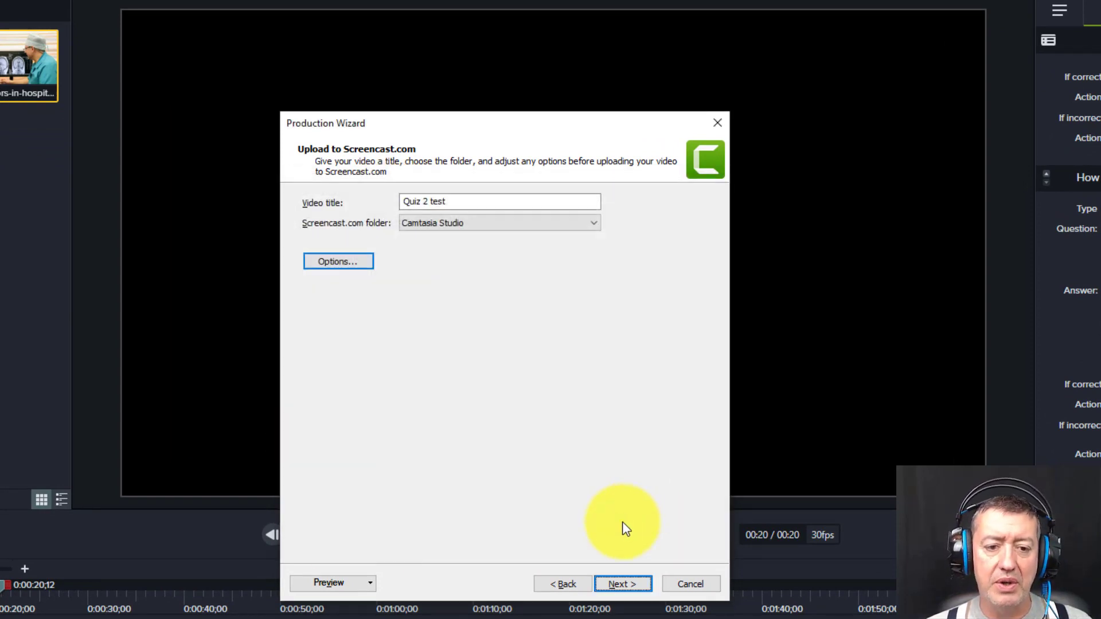
pyautogui.click(620, 585)
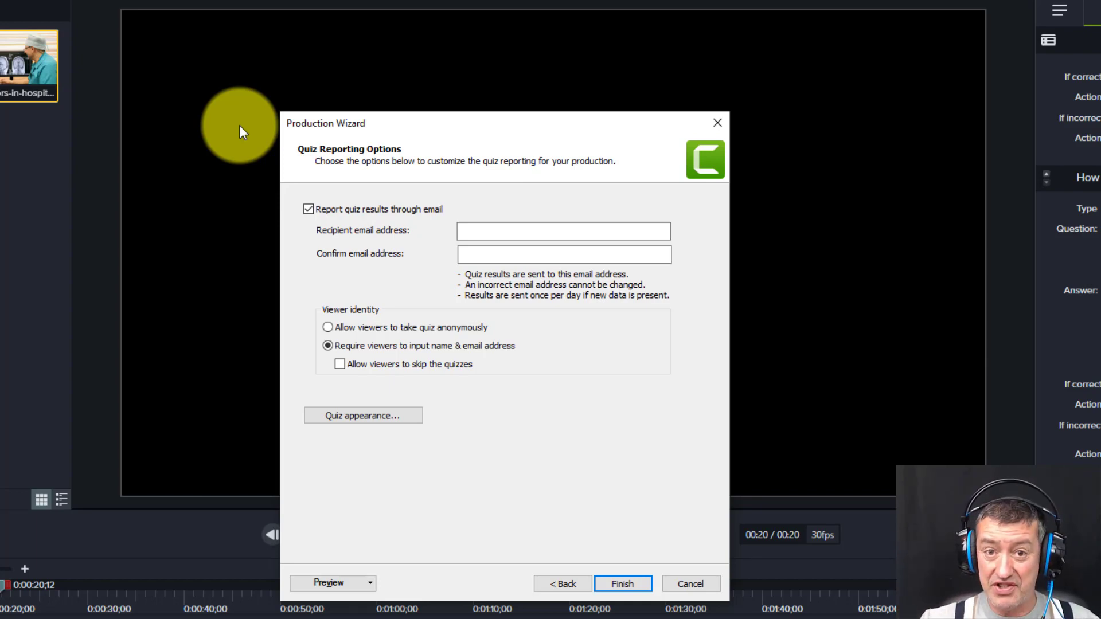
pyautogui.click(309, 210)
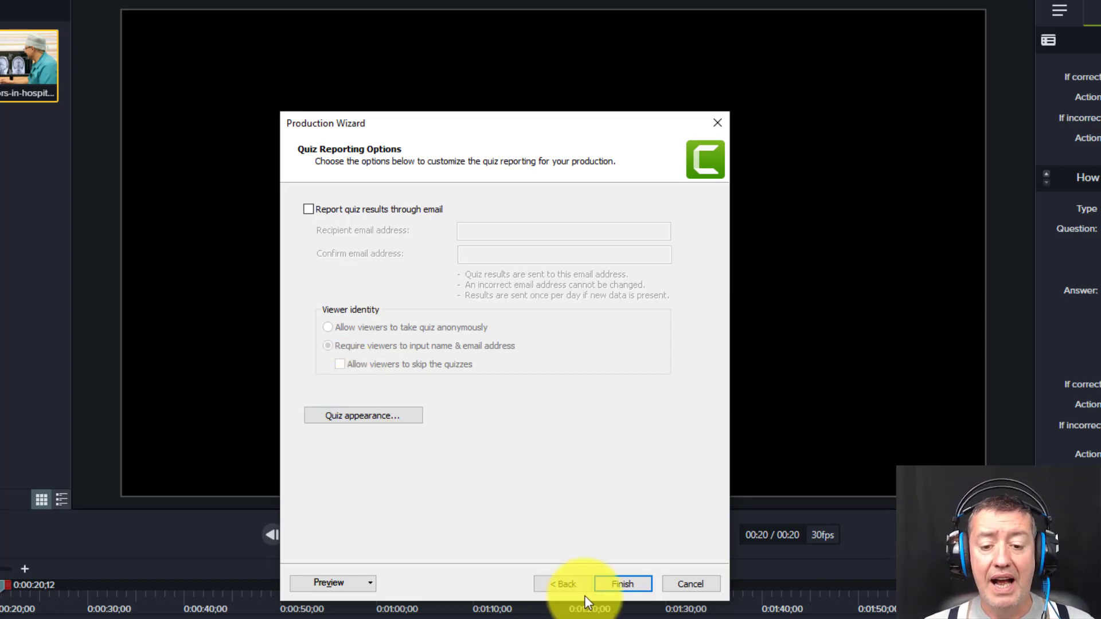
pyautogui.click(622, 586)
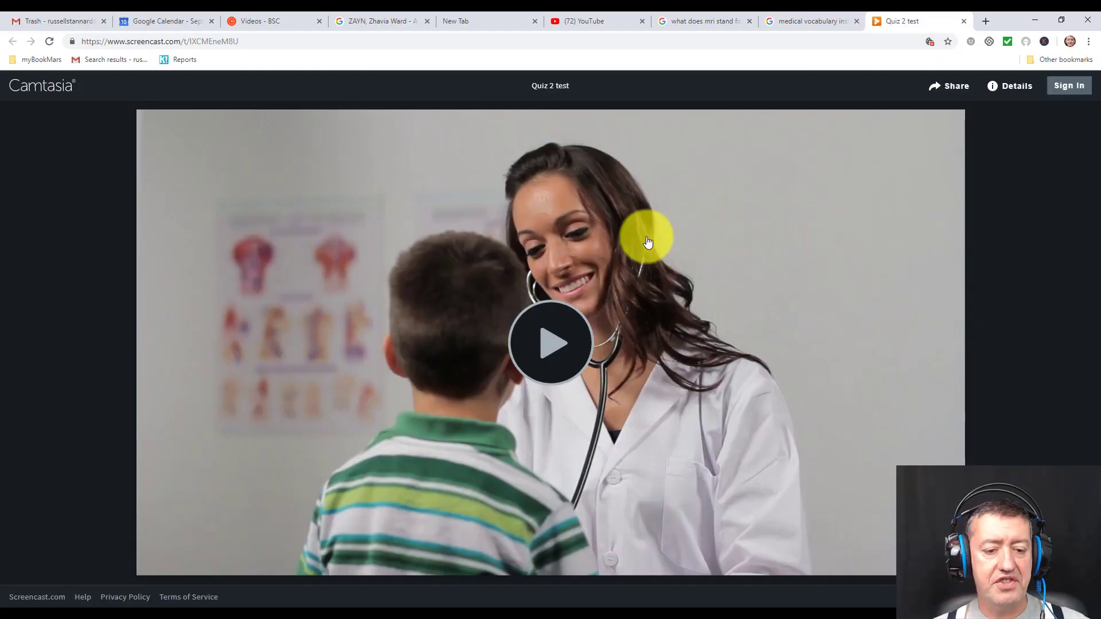
# Play the uploaded video, start the quiz, and answer Stethoscope to the first question.
pyautogui.click(552, 337)
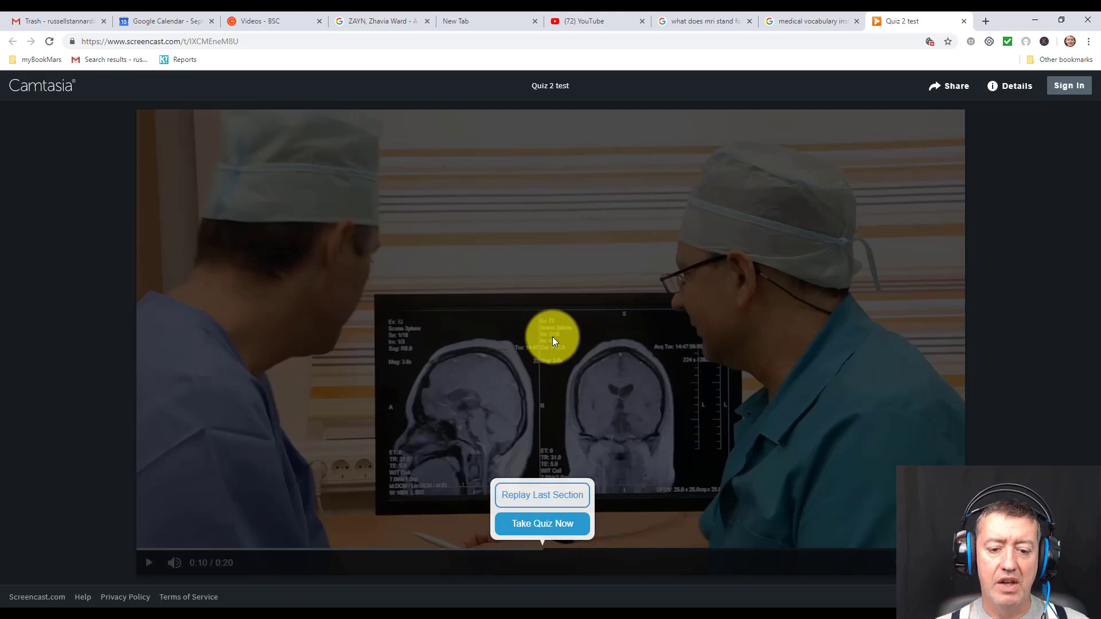
pyautogui.click(544, 523)
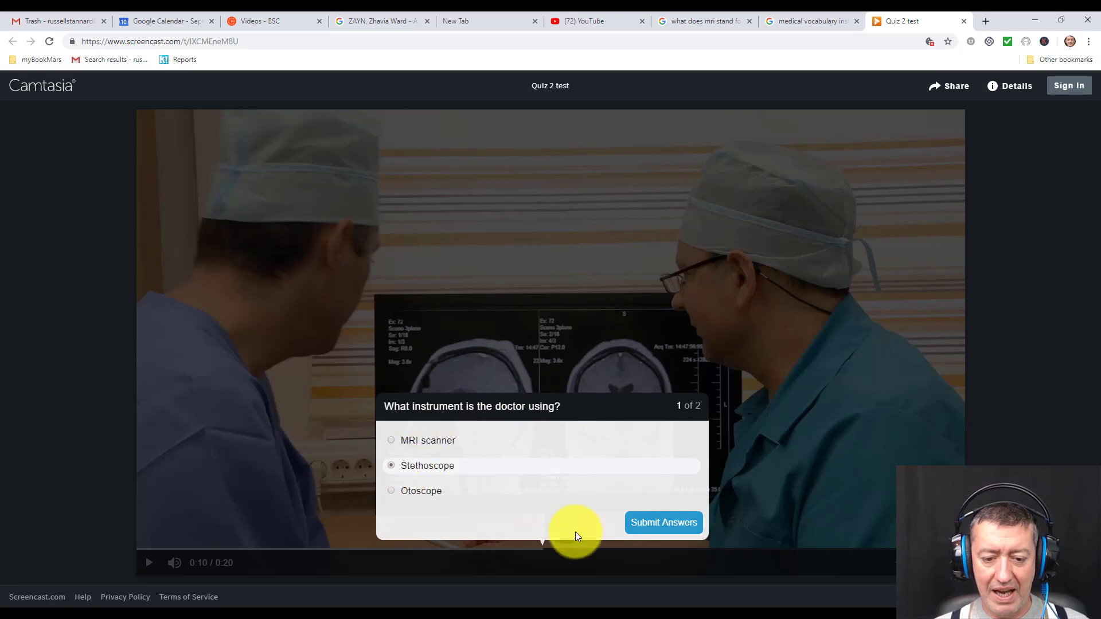
pyautogui.click(656, 523)
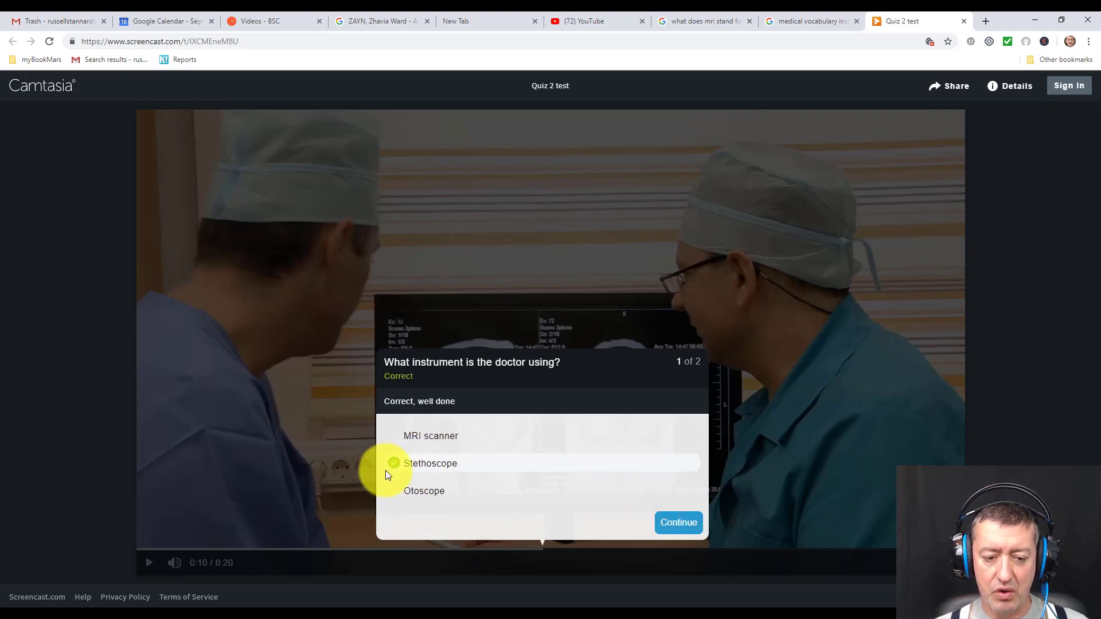
pyautogui.click(676, 522)
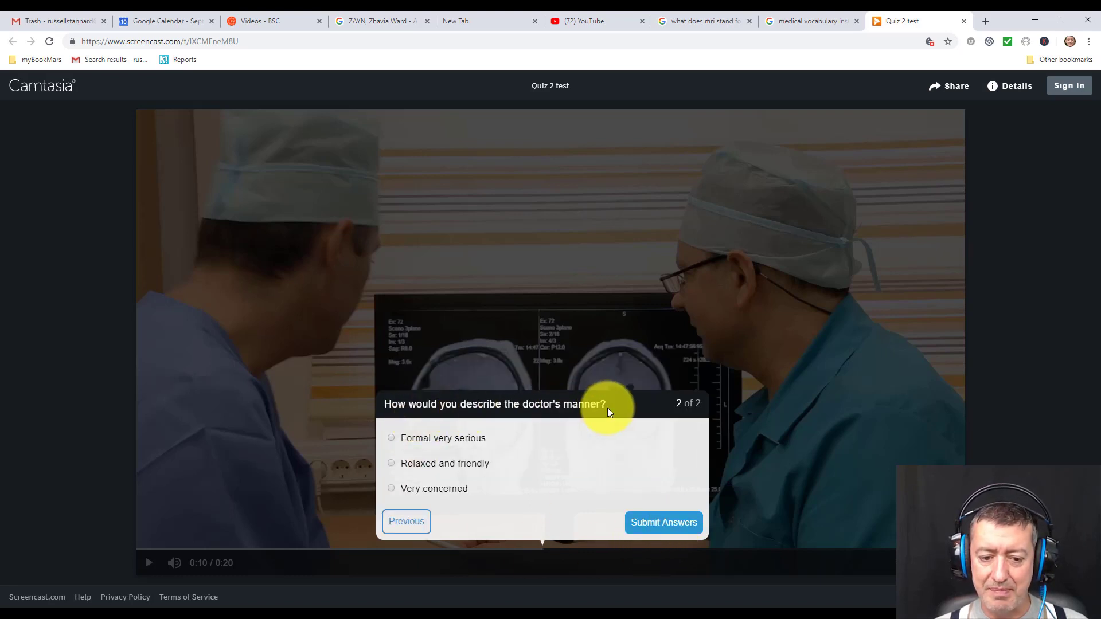
# Answer 'Relaxed and friendly' to the second question, view the results, and resume the video.
pyautogui.click(393, 463)
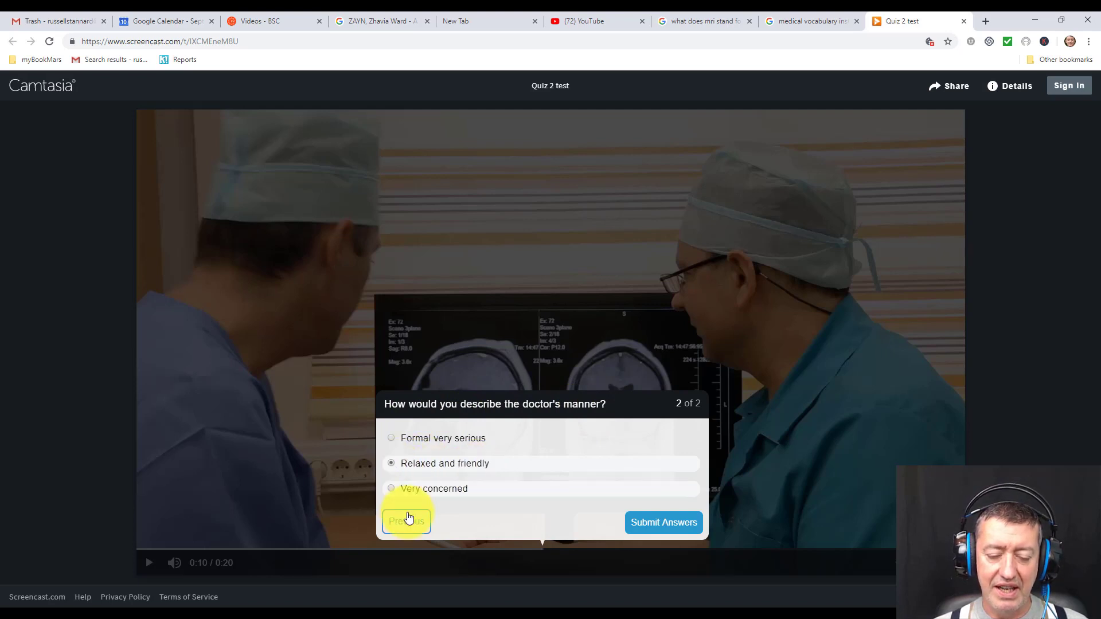
pyautogui.click(660, 525)
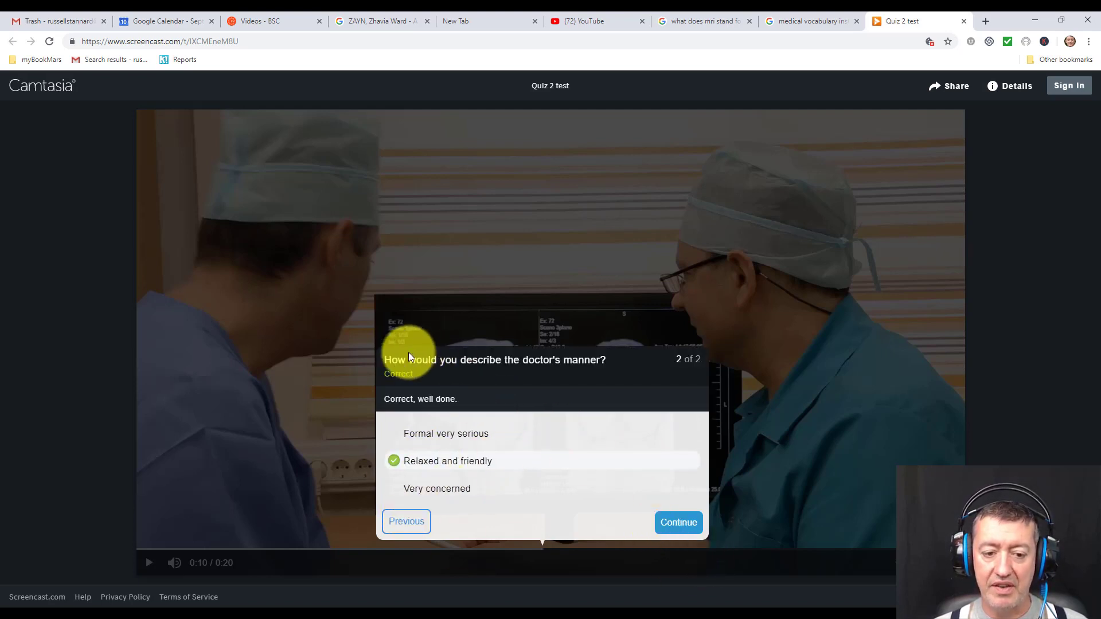
pyautogui.click(675, 525)
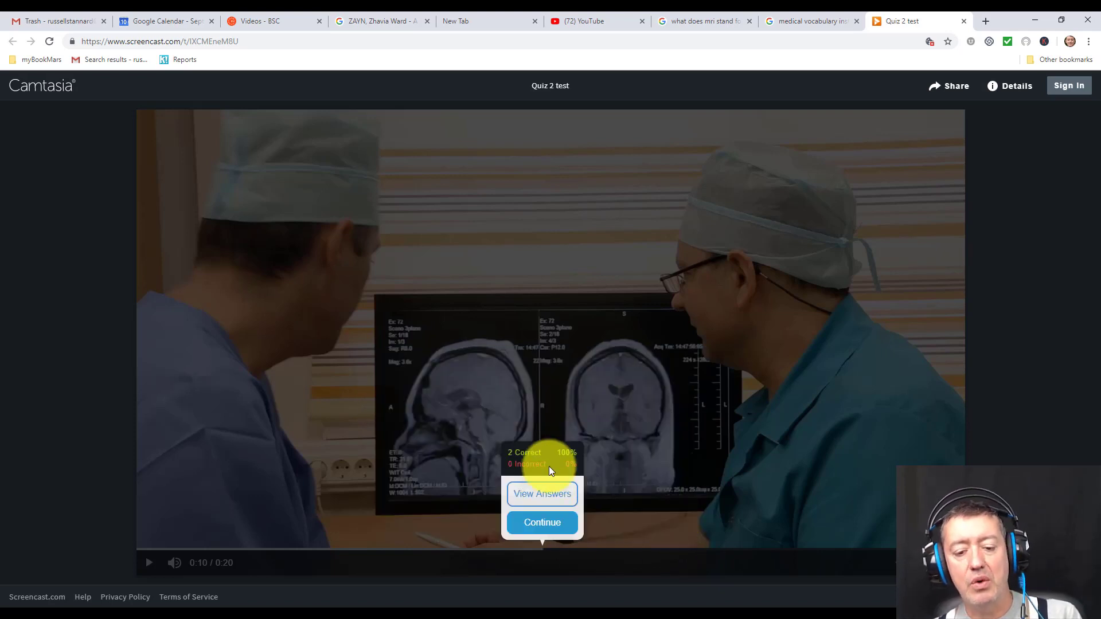
pyautogui.click(542, 523)
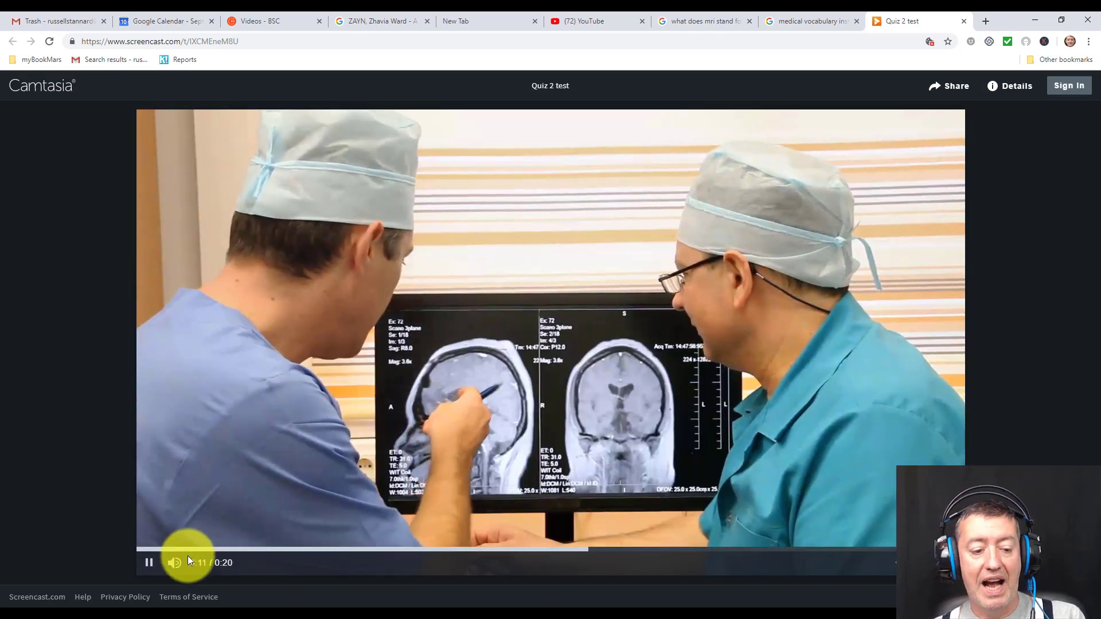
# Pause the resumed Quiz 2 test video at 0:12.
pyautogui.click(150, 562)
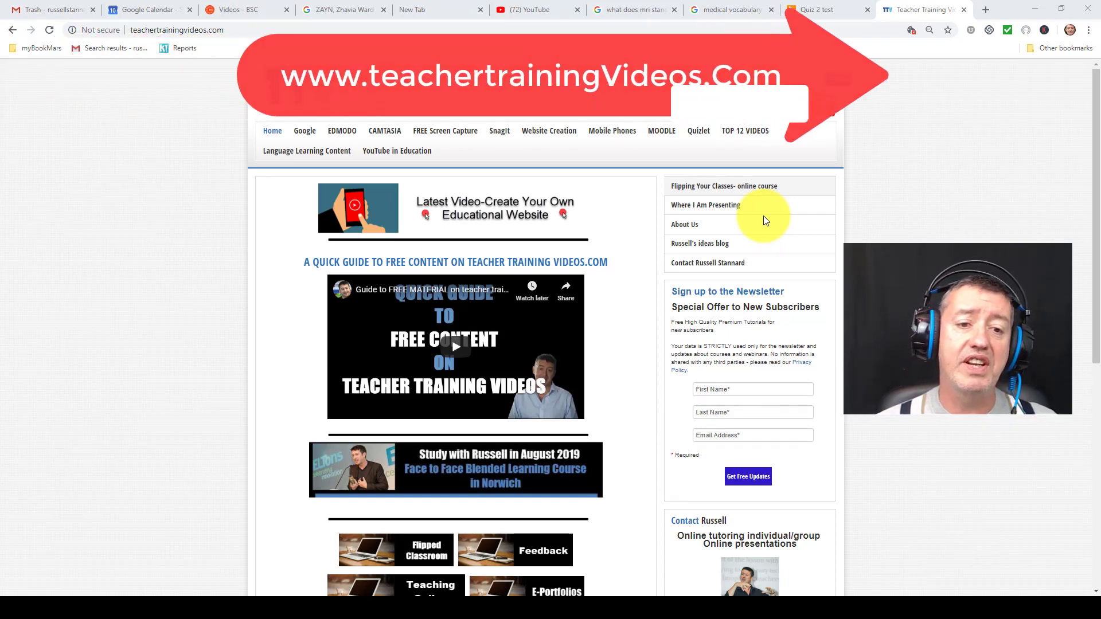
# Go to the CAMTASIA page on teachertrainingvideos.com for the Camtasia 2018 mini course.
pyautogui.click(379, 135)
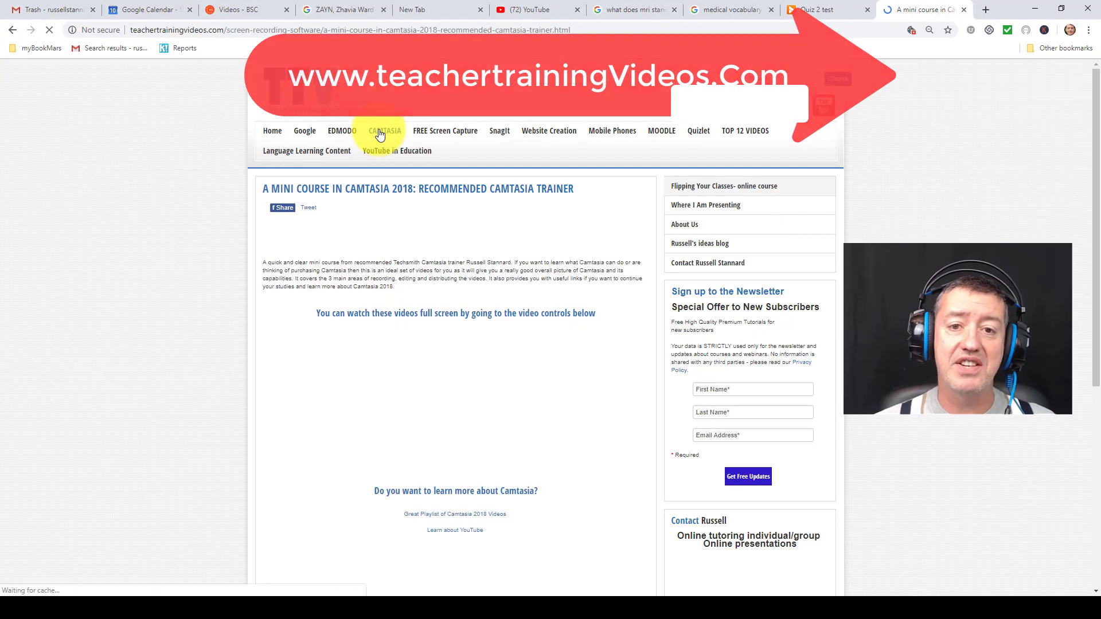